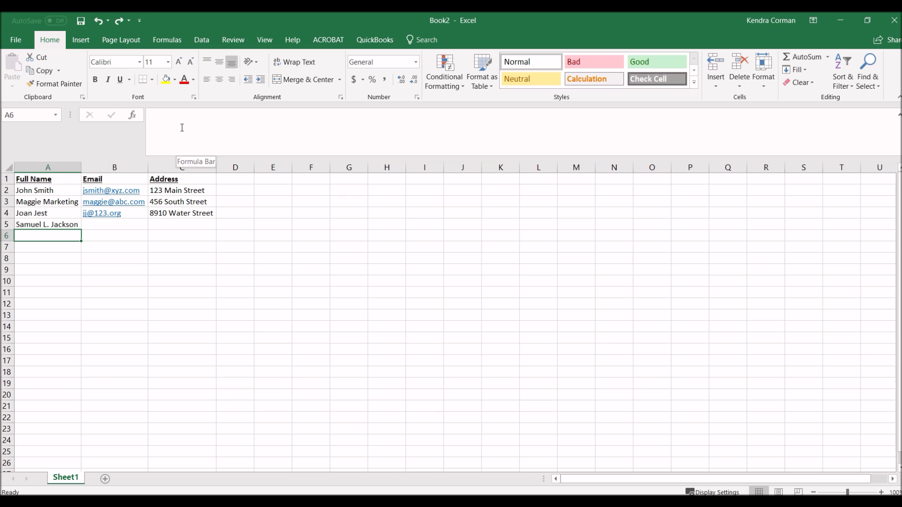
- Start a delimited Text to Columns split of the Full Name column, removing the Other delimiter and leaving Tab and Space selected
left_click(200, 41)
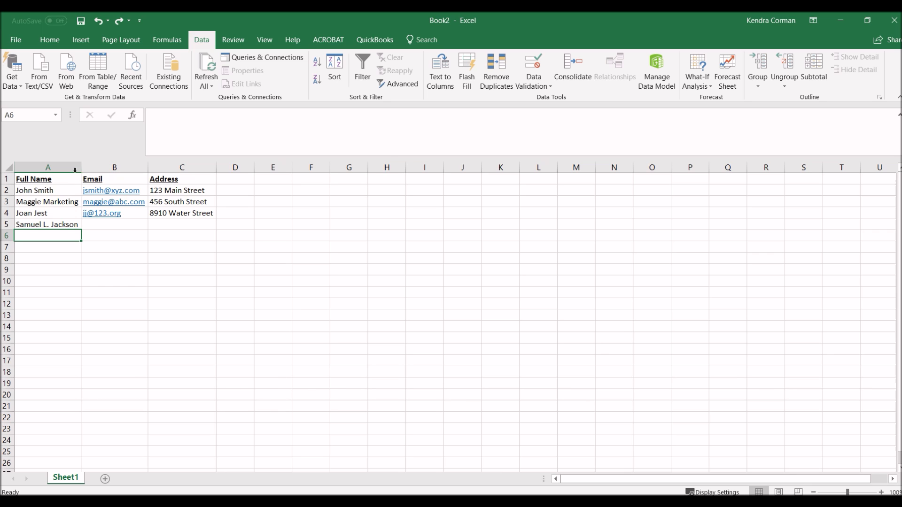
left_click_drag(86, 168, 114, 168)
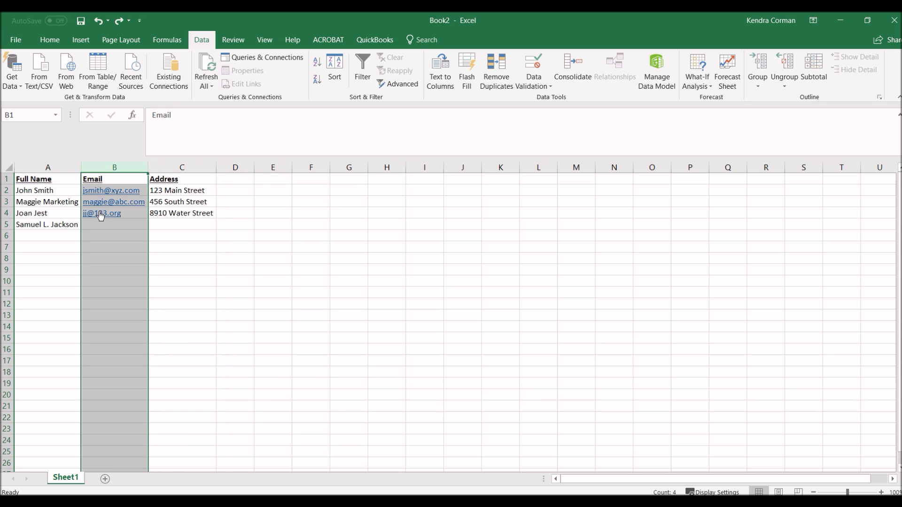
left_click(50, 165)
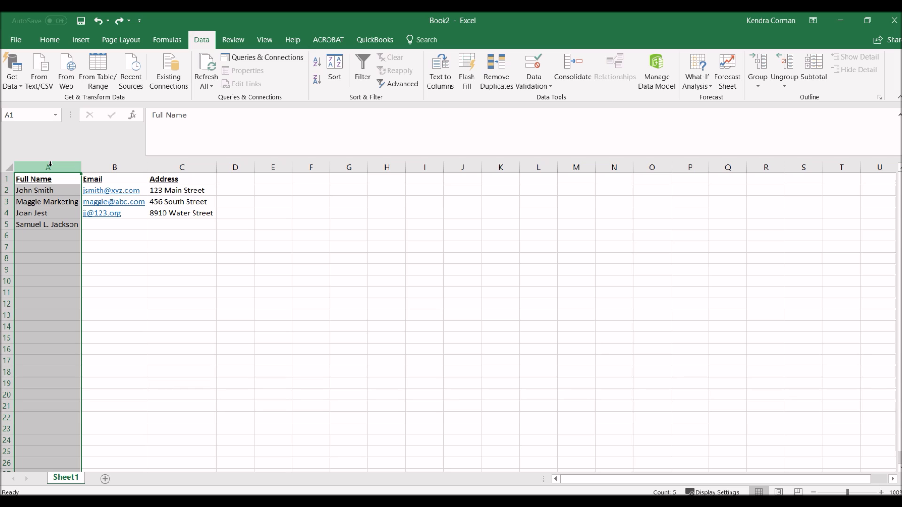
left_click(443, 72)
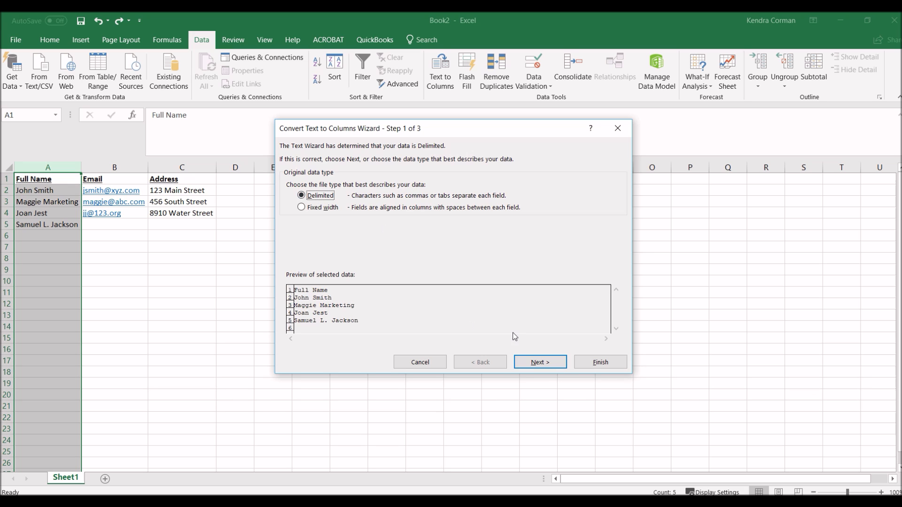
left_click(539, 362)
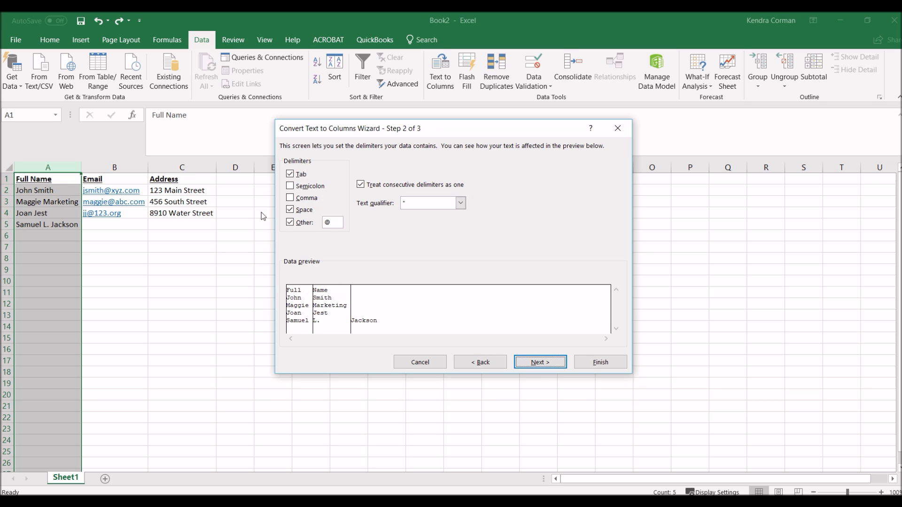
double_click(329, 221)
key("BackSpace")
left_click(291, 223)
left_click(290, 209)
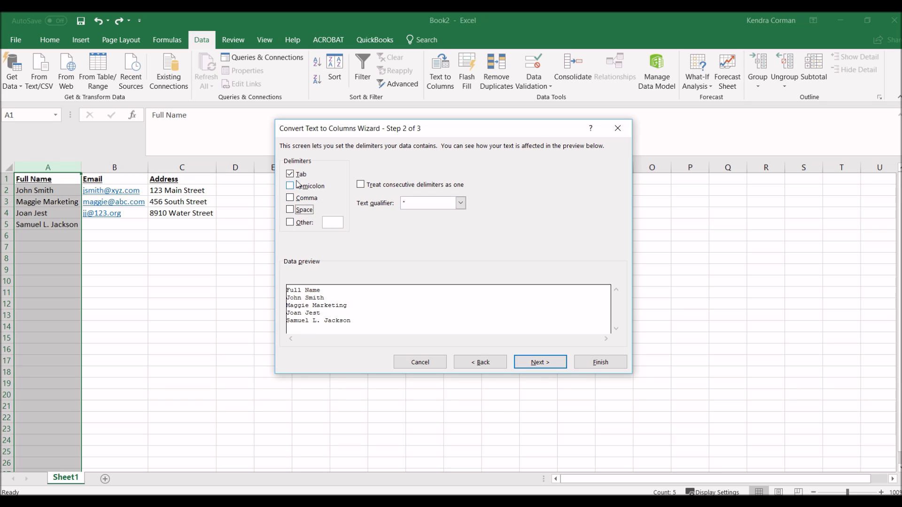
left_click(291, 210)
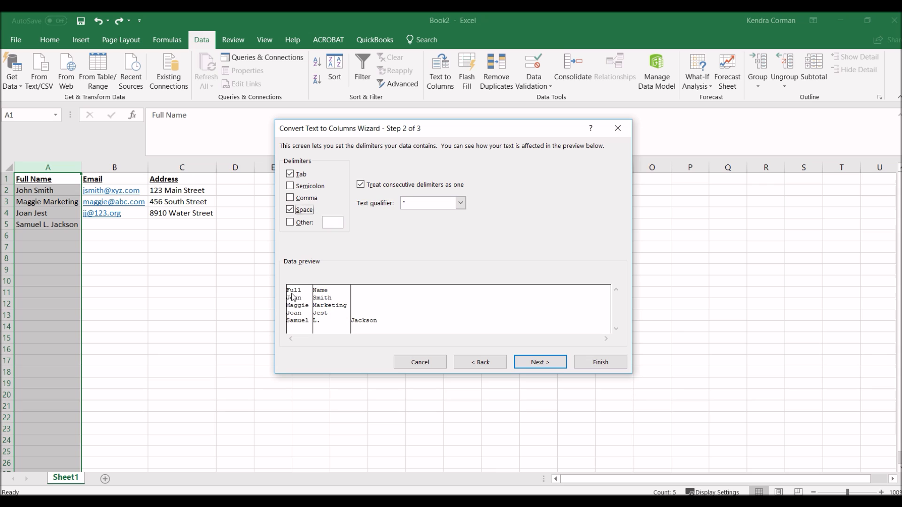
left_click(293, 212)
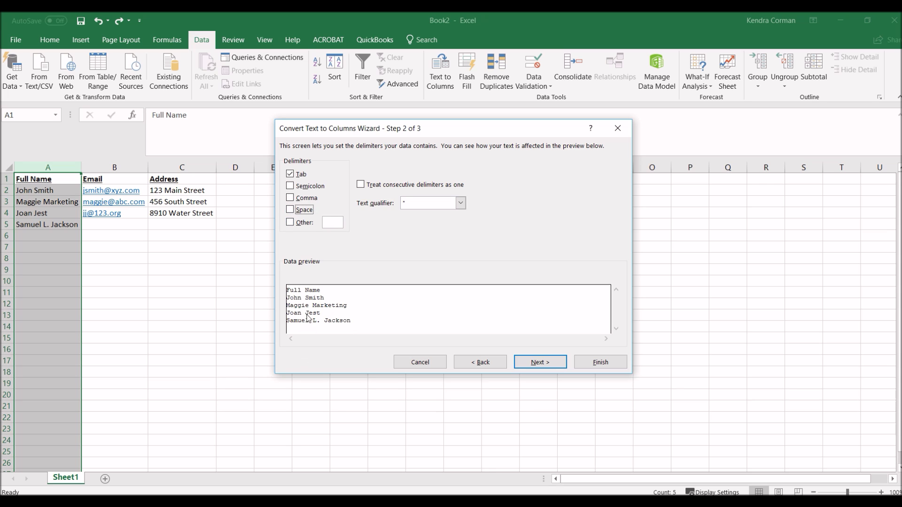
left_click(292, 212)
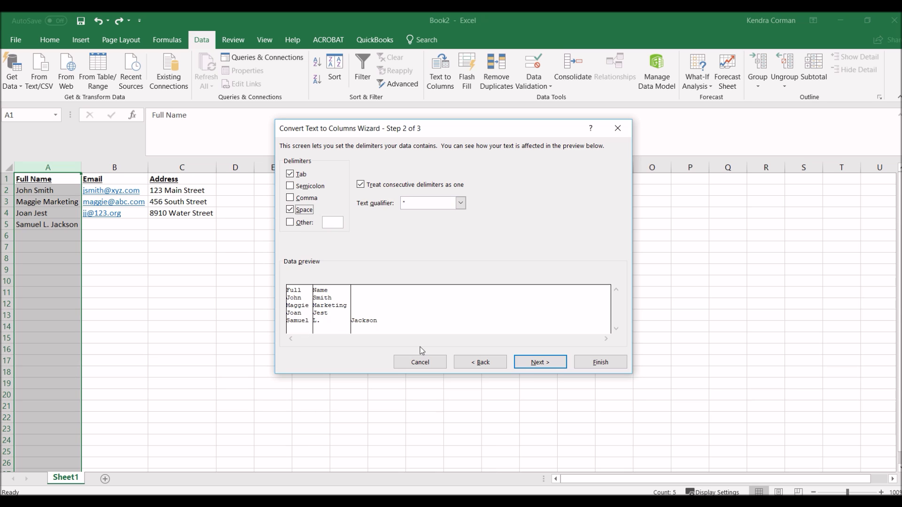
- Try finishing the split in General format at $A$1, replacing the data in the adjacent columns, and undo it
left_click(537, 363)
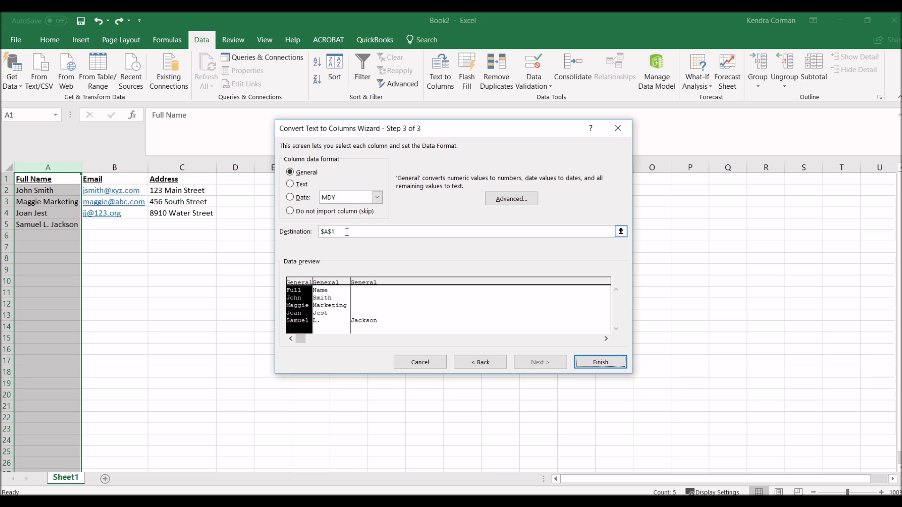
left_click(595, 364)
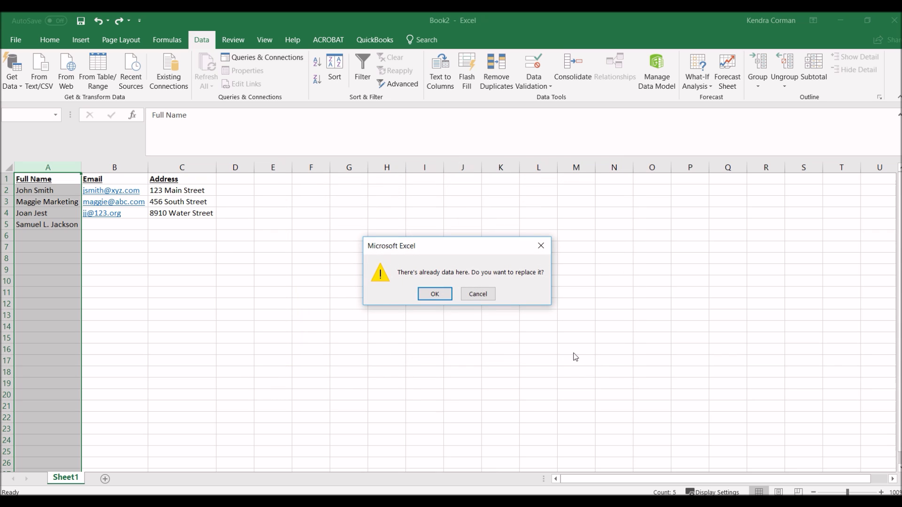
left_click(435, 295)
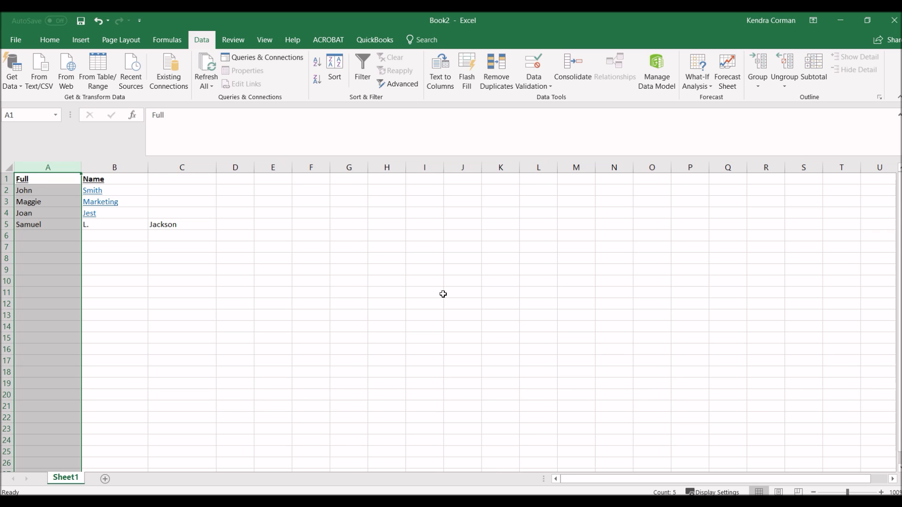
key("ctrl+z")
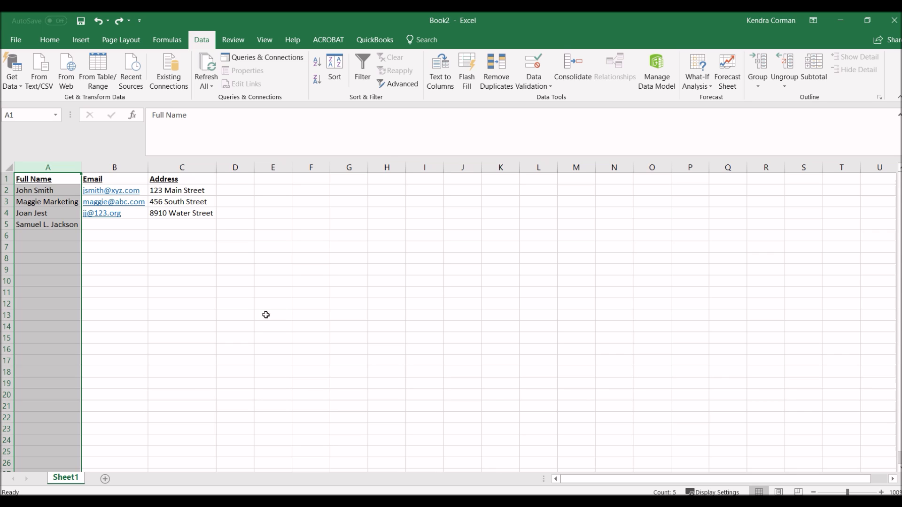
- Insert four blank columns between the Full Name and Email columns
left_click(119, 244)
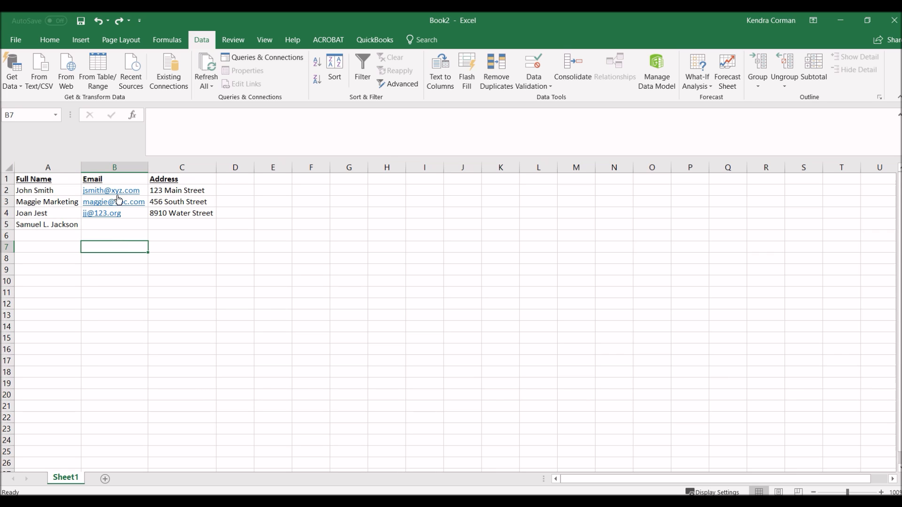
left_click_drag(115, 168, 268, 164)
right_click(268, 163)
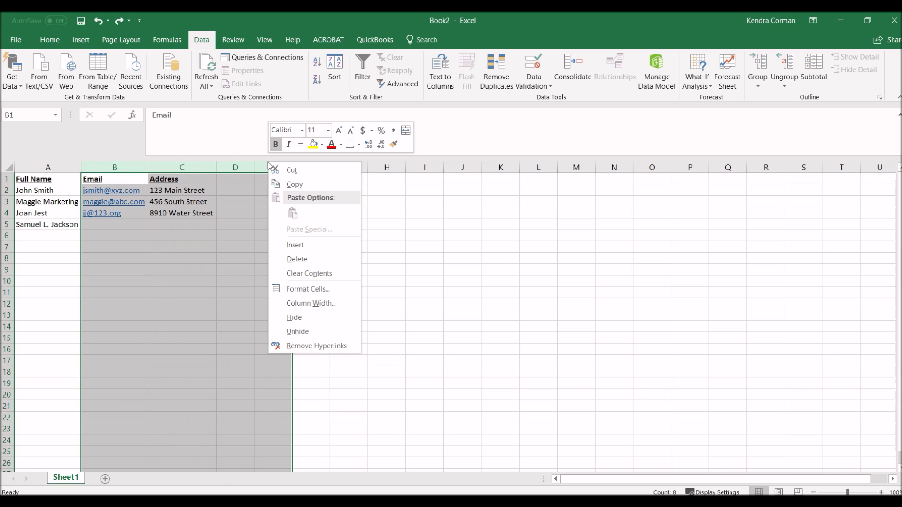
left_click(312, 245)
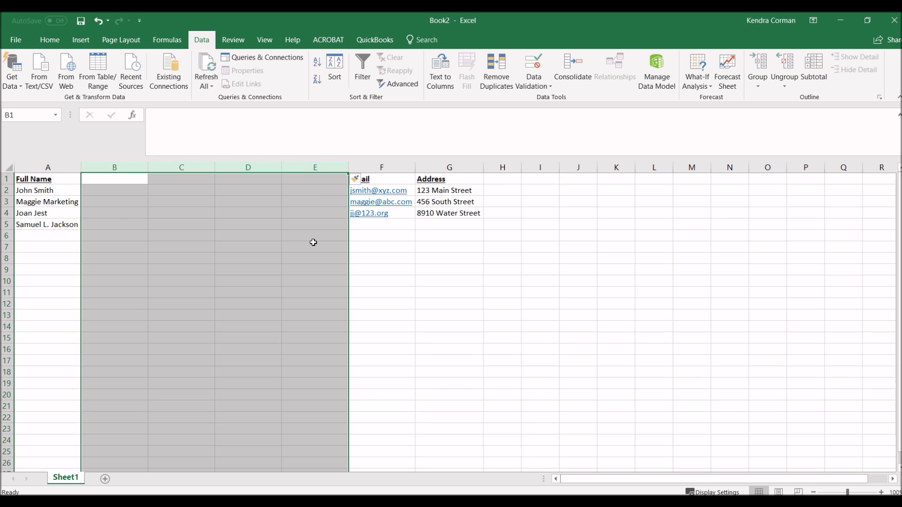
left_click(288, 188)
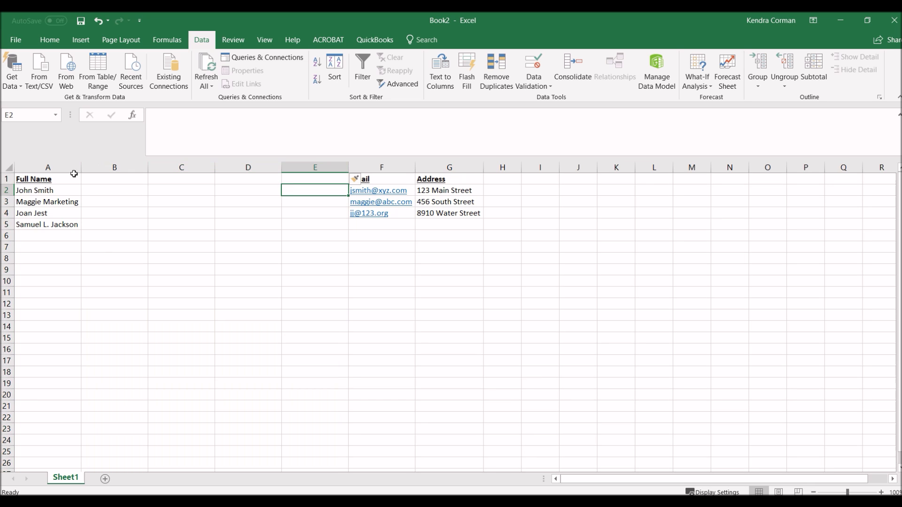
- Split the Full Name column into separate columns starting at $A$1, as delimited text using the Tab and Space delimiters
left_click(47, 167)
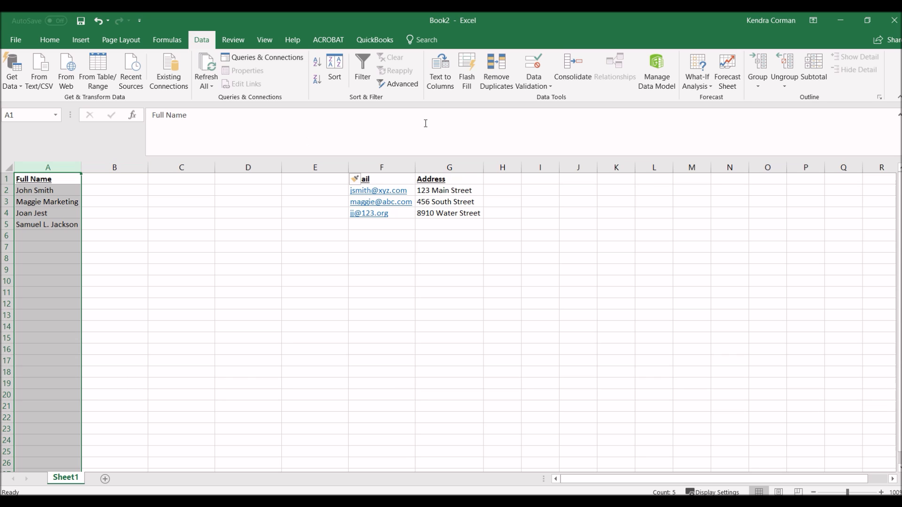
left_click(447, 75)
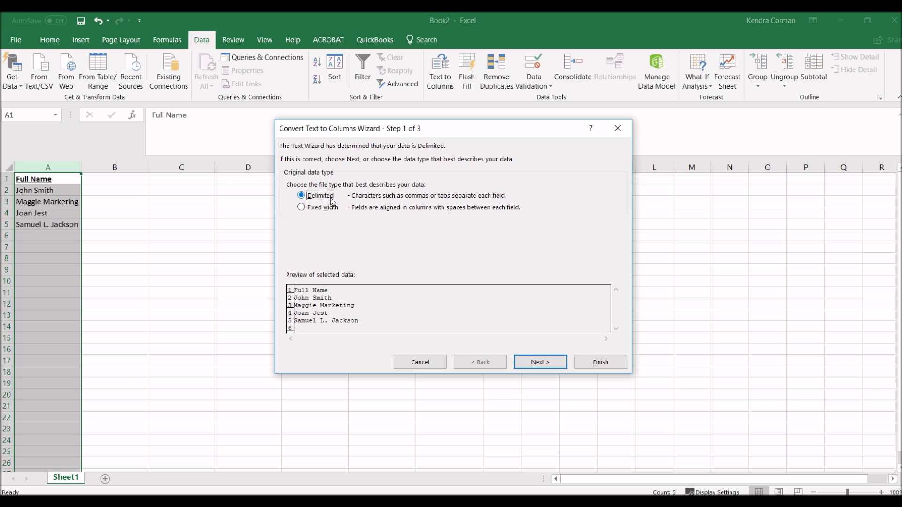
left_click(546, 360)
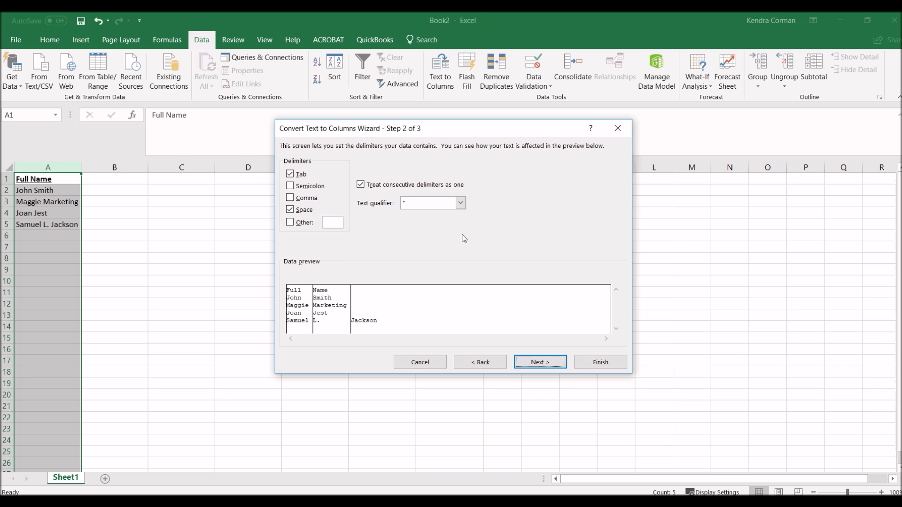
left_click(550, 363)
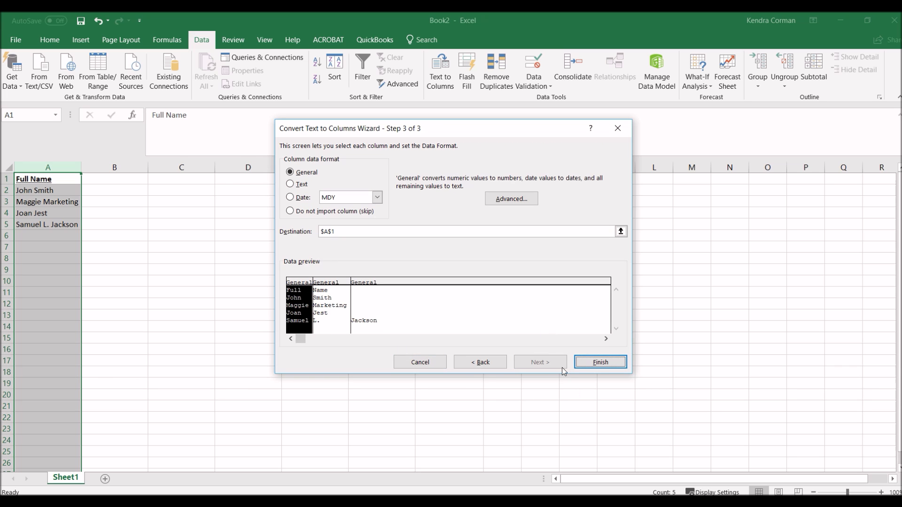
left_click(583, 361)
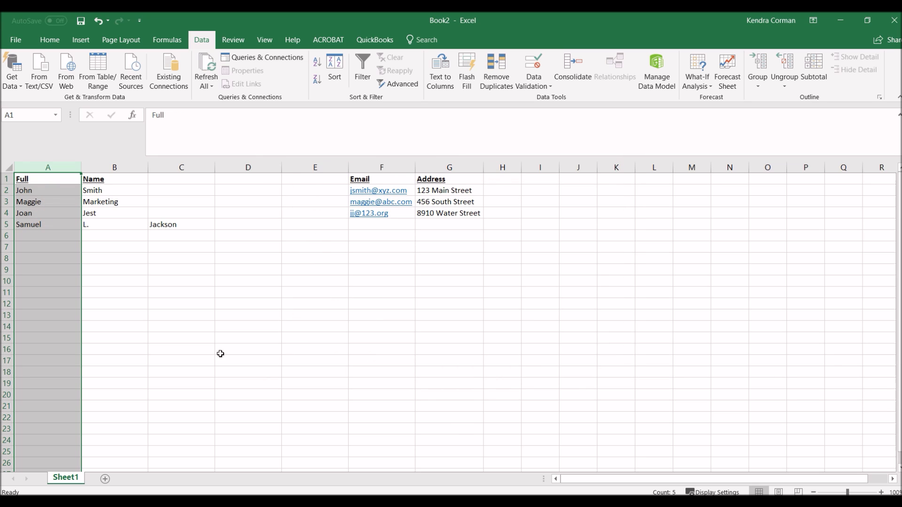
left_click(76, 261)
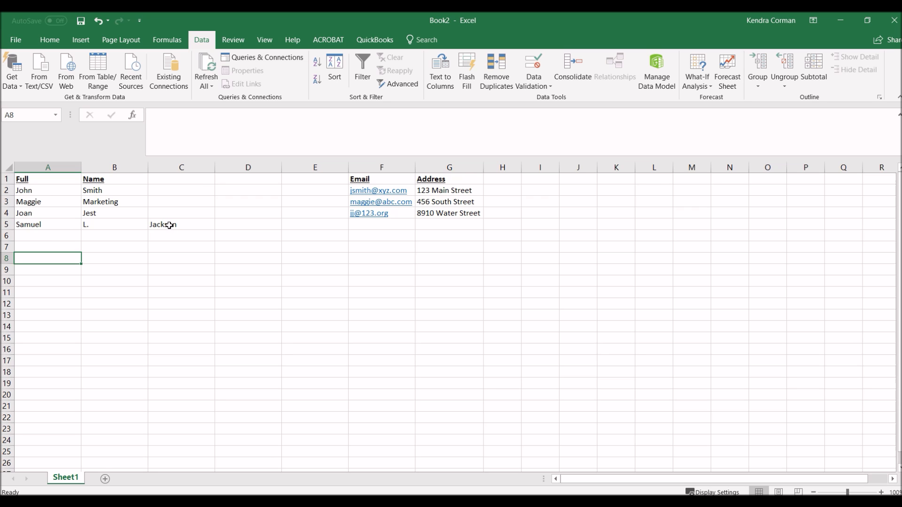
- Sort the range A1:G5, with headers, by Column C, Column D and Column E in A to Z order
left_click_drag(49, 179, 470, 225)
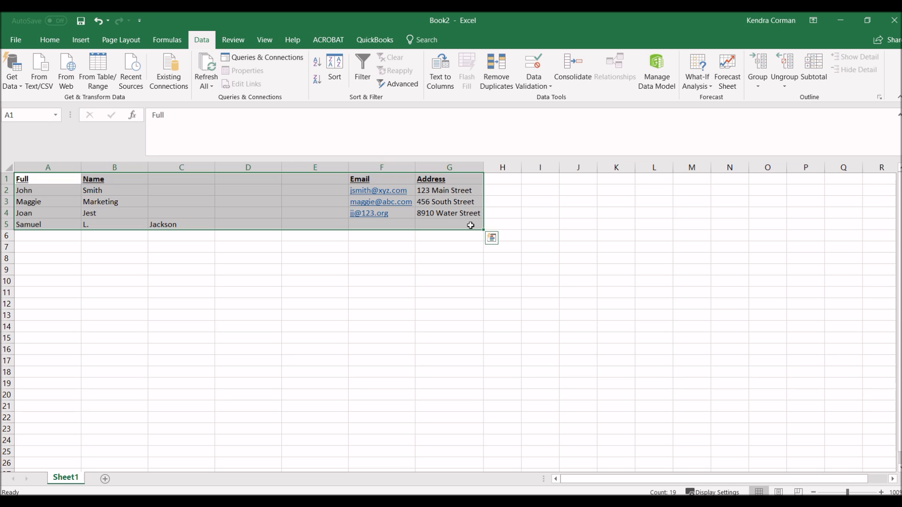
left_click(334, 71)
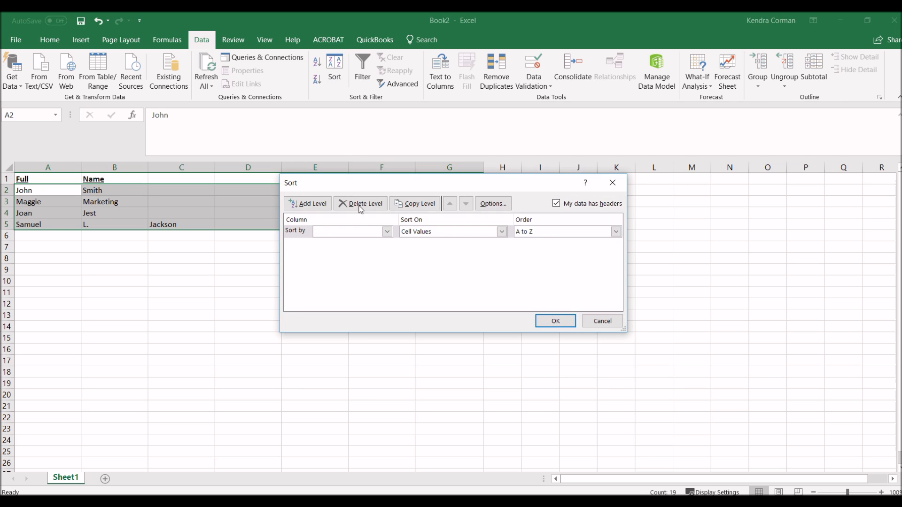
left_click(387, 232)
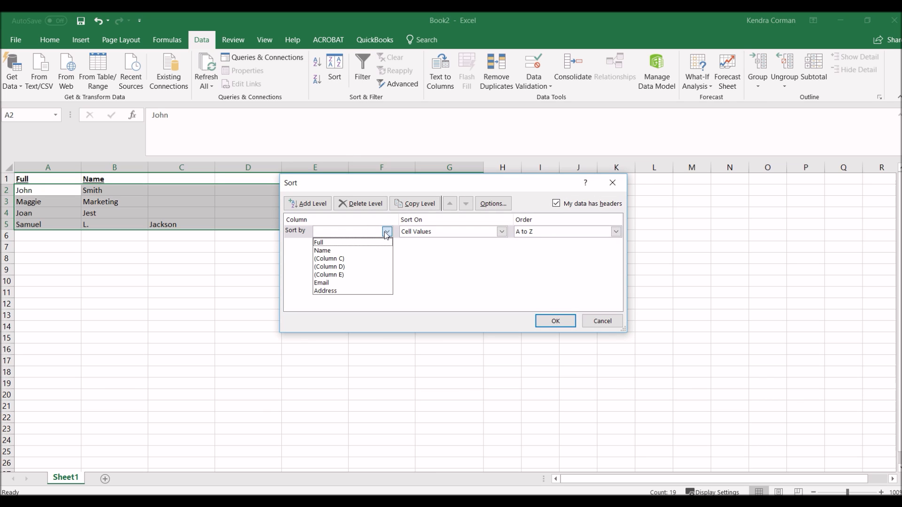
left_click(362, 259)
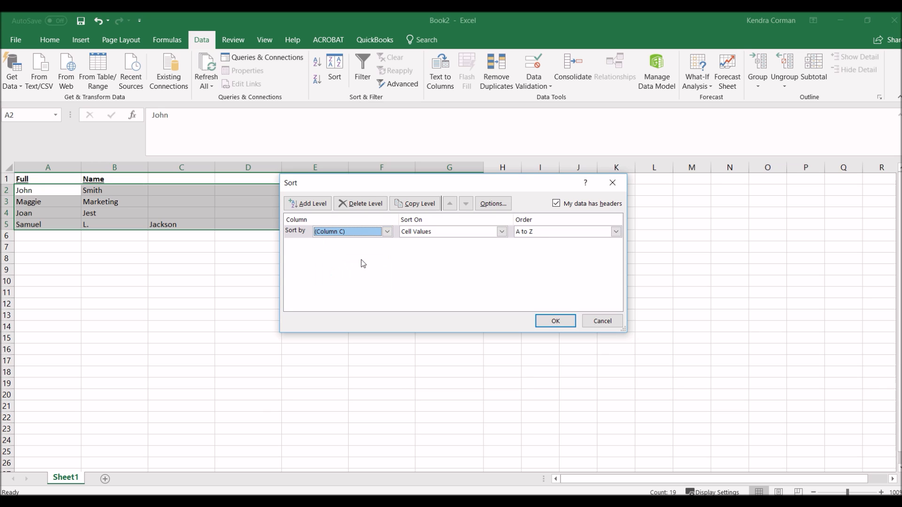
left_click(307, 203)
left_click(387, 245)
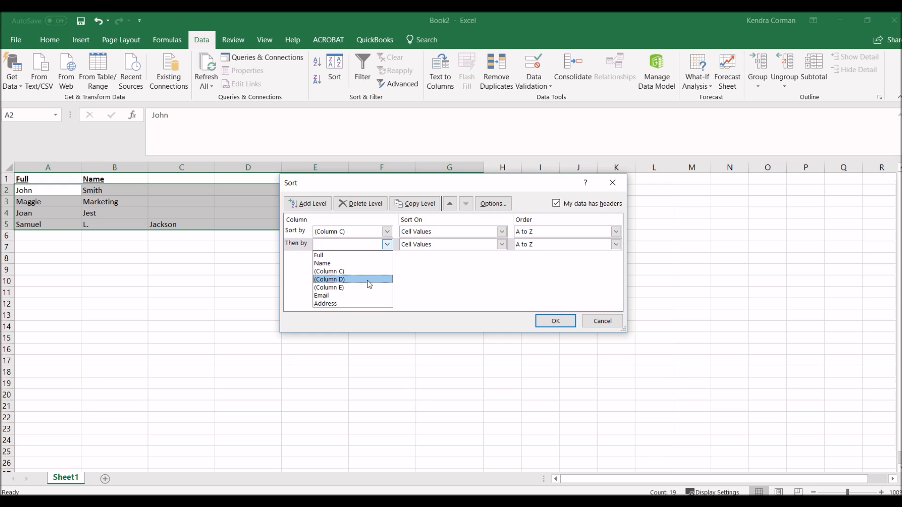
left_click(367, 280)
left_click(308, 203)
left_click(387, 257)
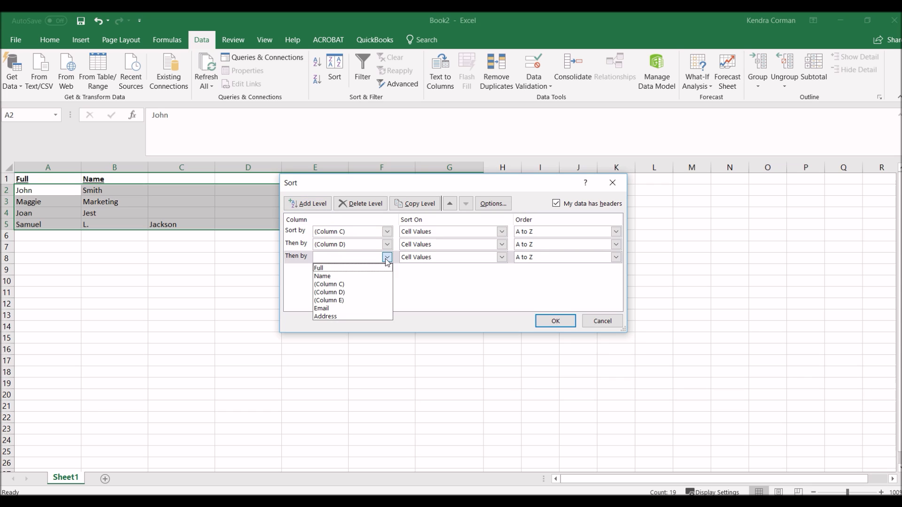
left_click(367, 301)
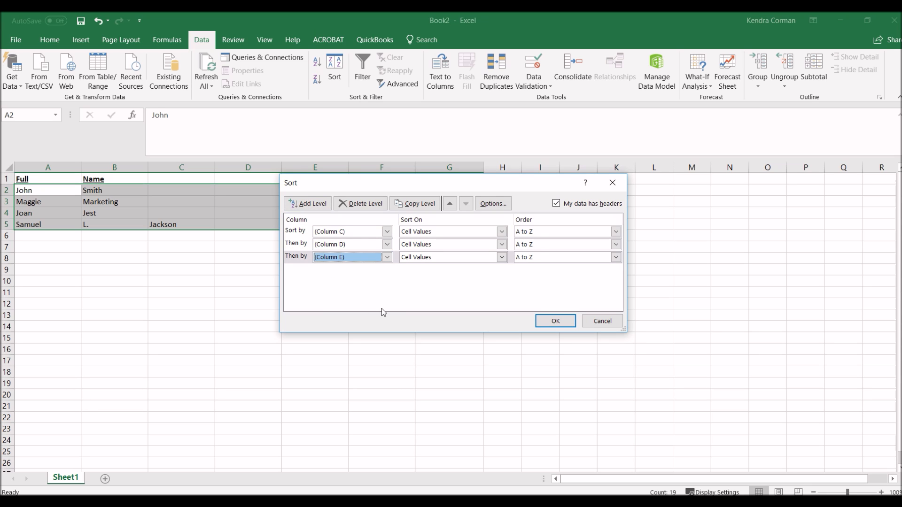
left_click(556, 321)
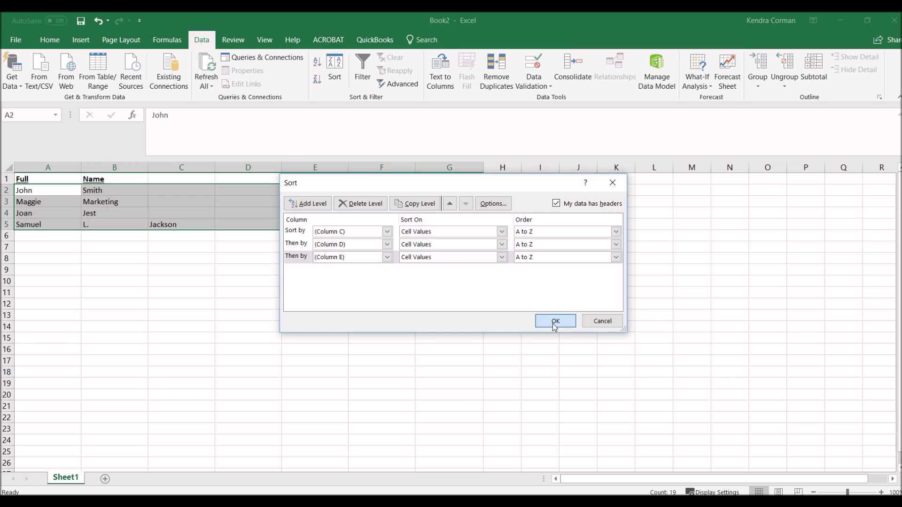
left_click(216, 250)
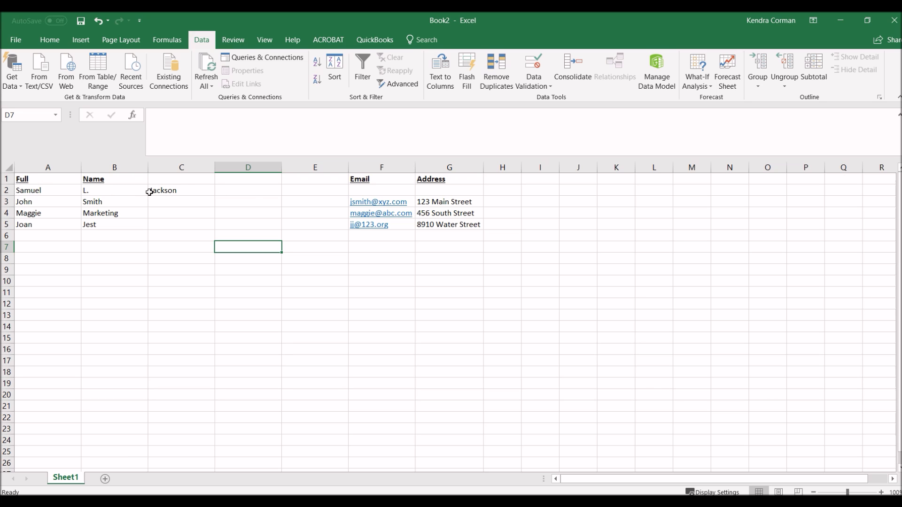
- Move the last name from cell C2 into B2, replacing the middle initial
left_click(182, 189)
right_click(181, 190)
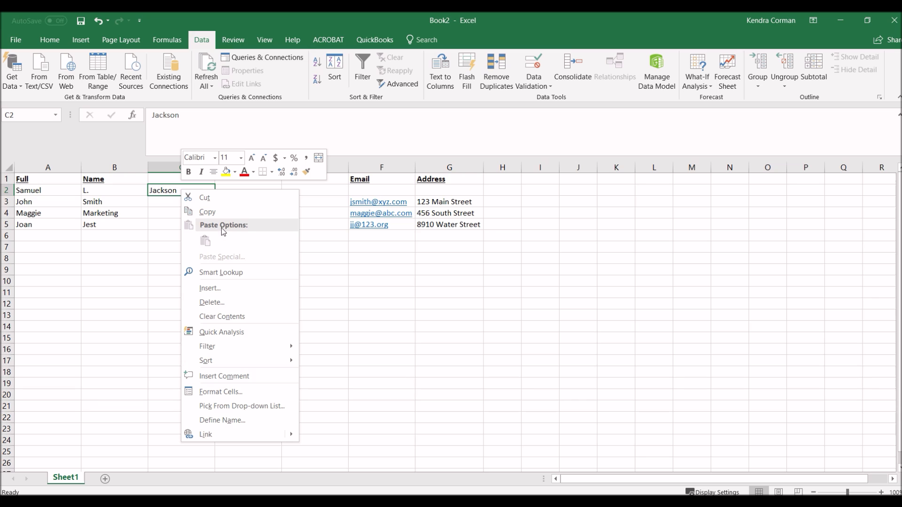
left_click(210, 198)
left_click(135, 191)
right_click(135, 191)
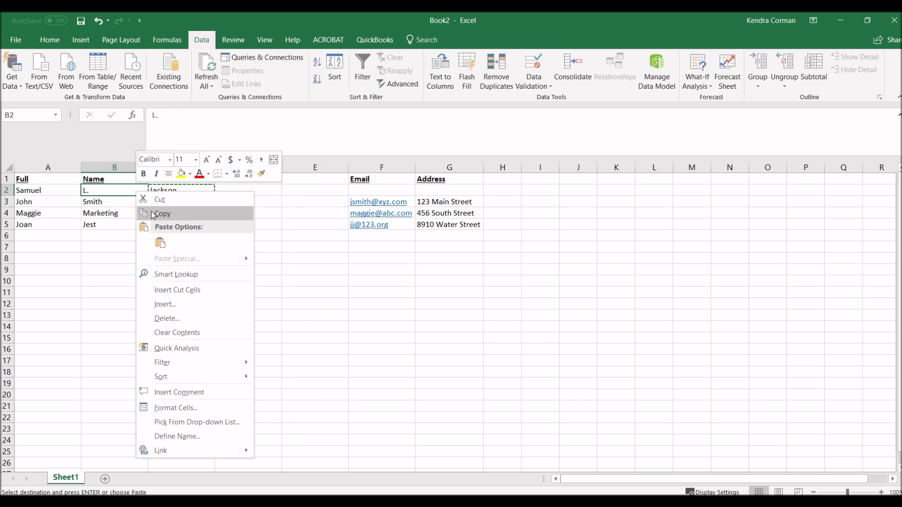
left_click(161, 242)
left_click(143, 281)
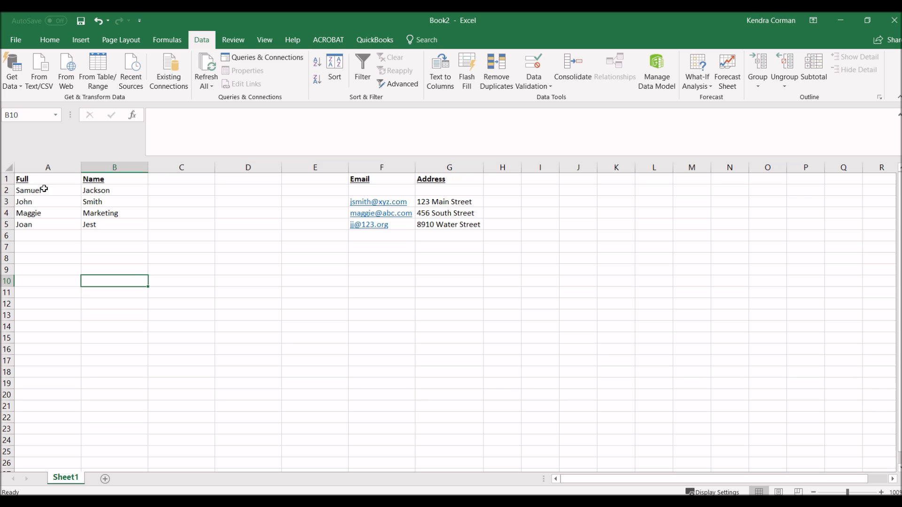
- Rename the header in A1 to First and the header in B1 to Last
left_click(35, 177)
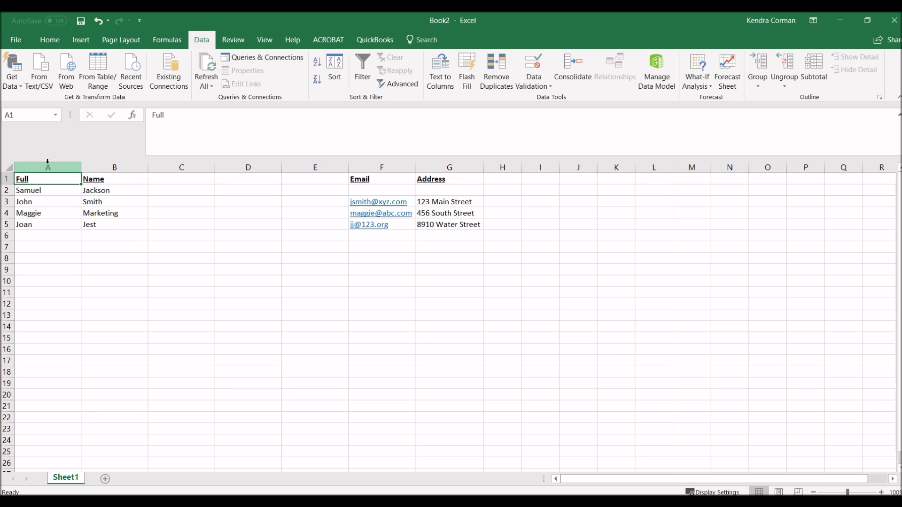
type("First")
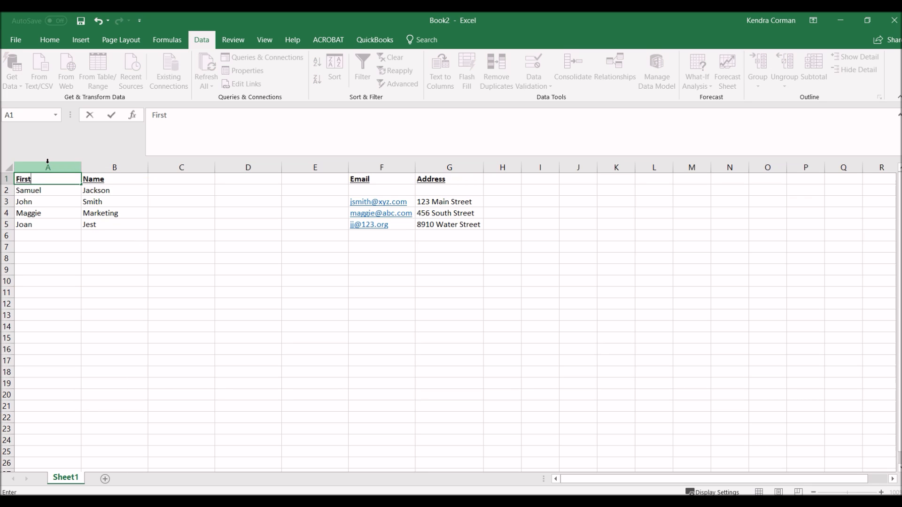
key("Tab")
type("Las")
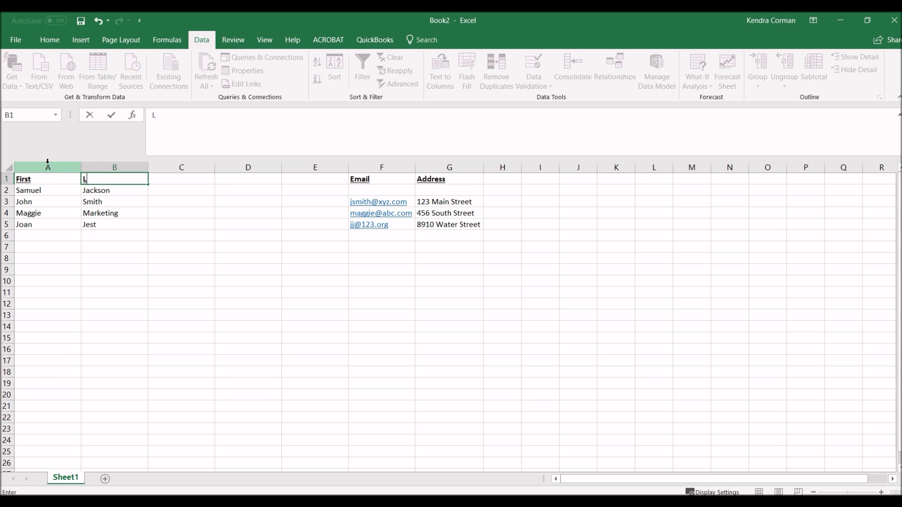
key("Return")
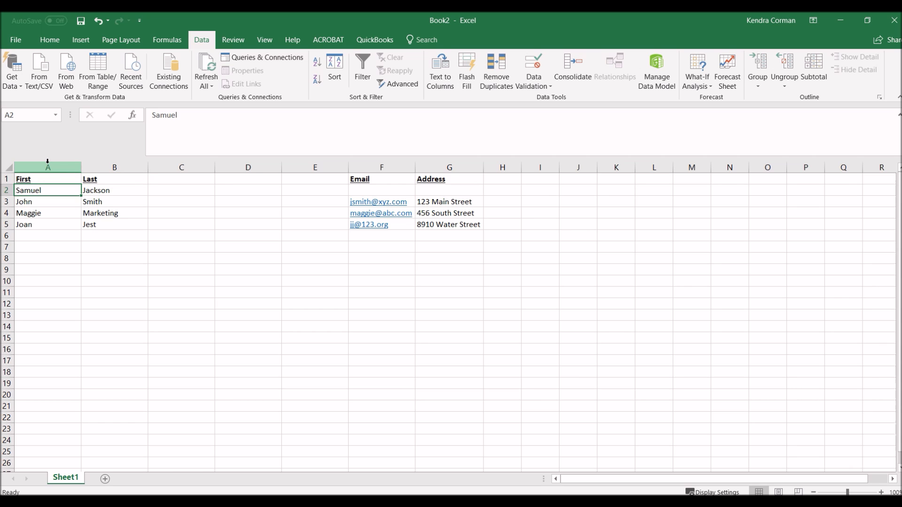
- Delete the empty columns C through E between Last and Email
left_click_drag(206, 164, 298, 162)
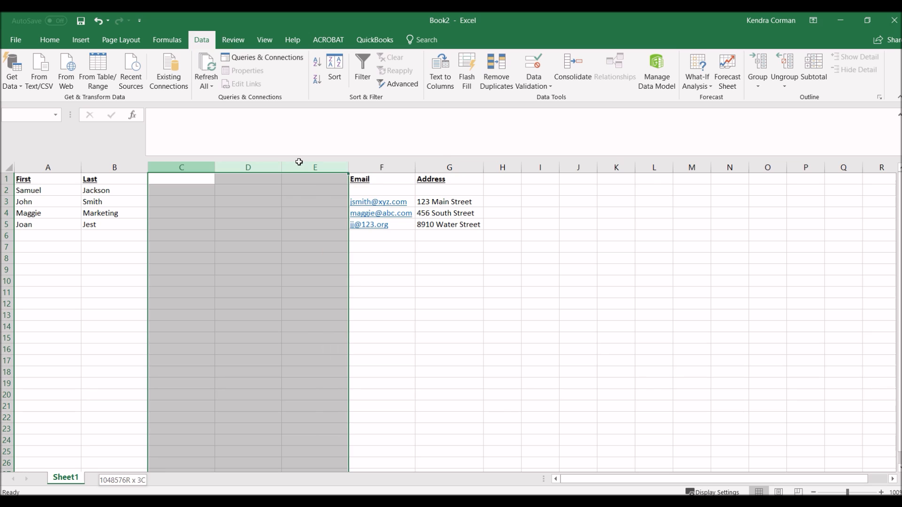
right_click(301, 165)
left_click(310, 258)
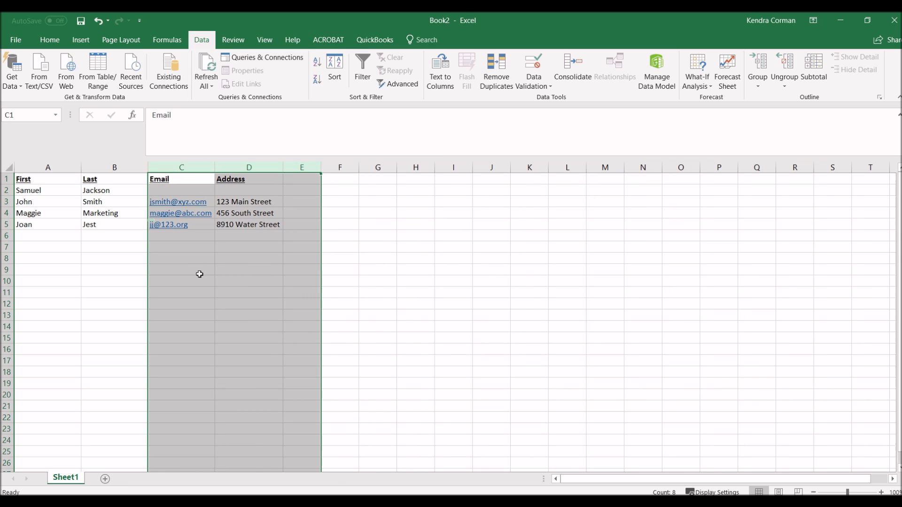
left_click(196, 270)
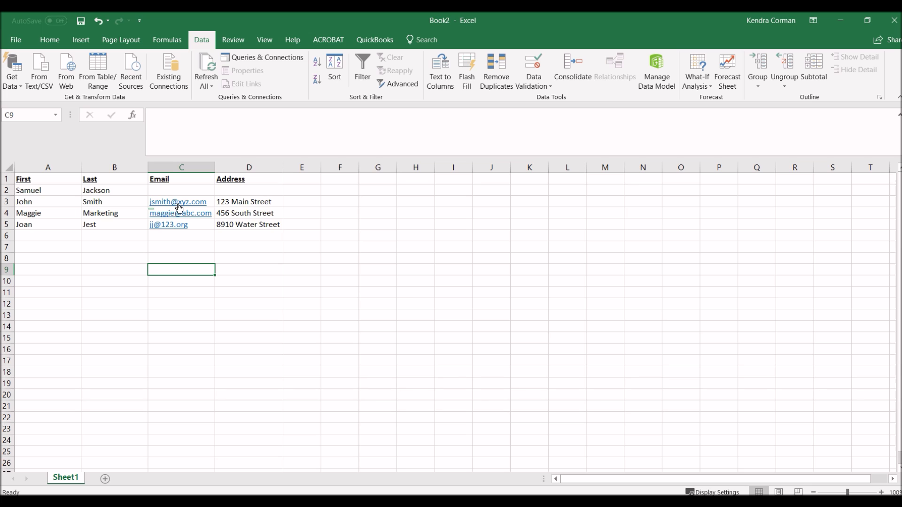
- Insert four blank columns between the Email and Address columns
left_click_drag(250, 167, 370, 162)
right_click(370, 163)
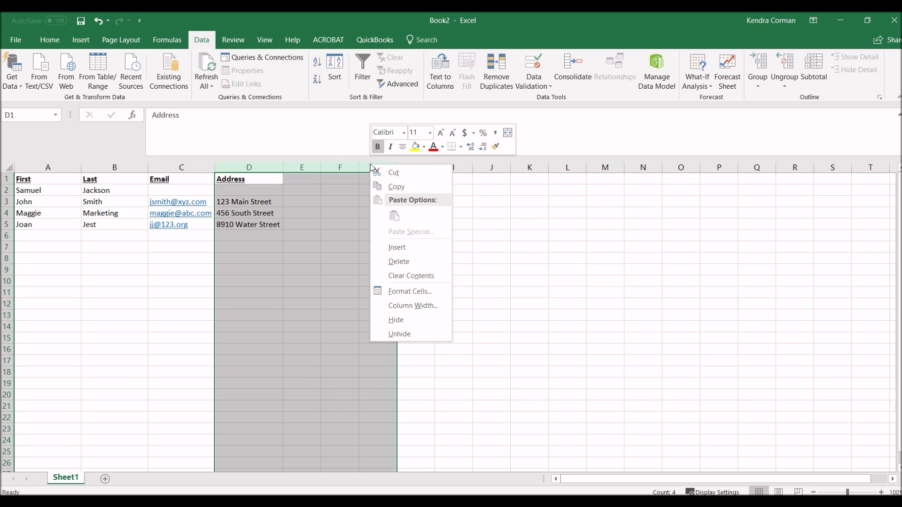
left_click(386, 247)
left_click(324, 255)
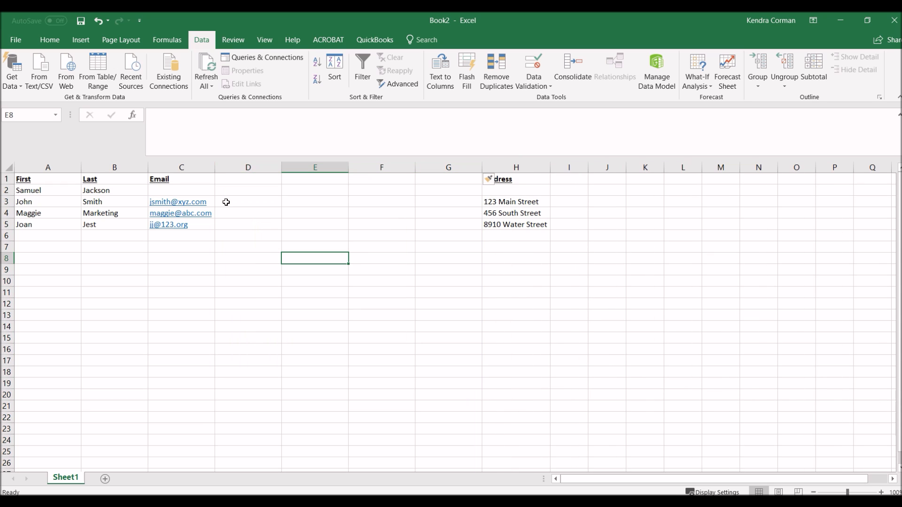
- Split the Email column with Text to Columns as delimited data, adding @ as an Other delimiter alongside Tab and Space
left_click(190, 162)
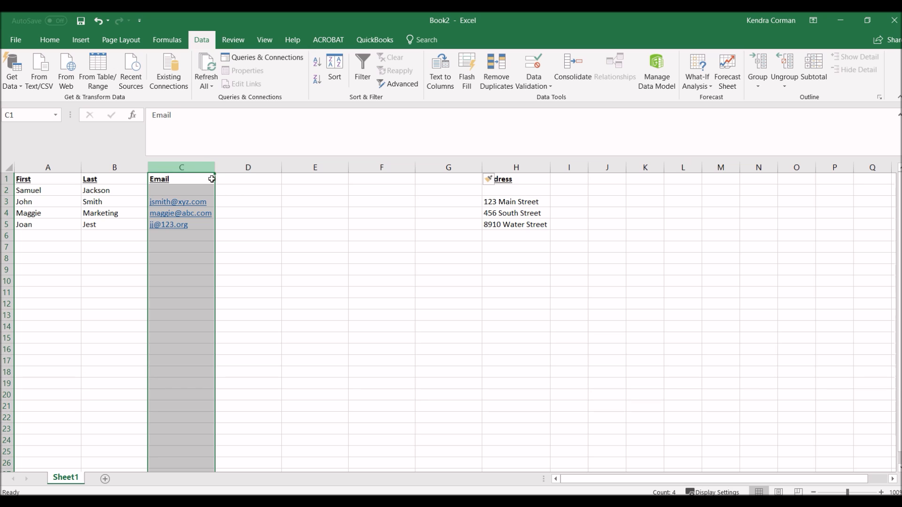
left_click(446, 76)
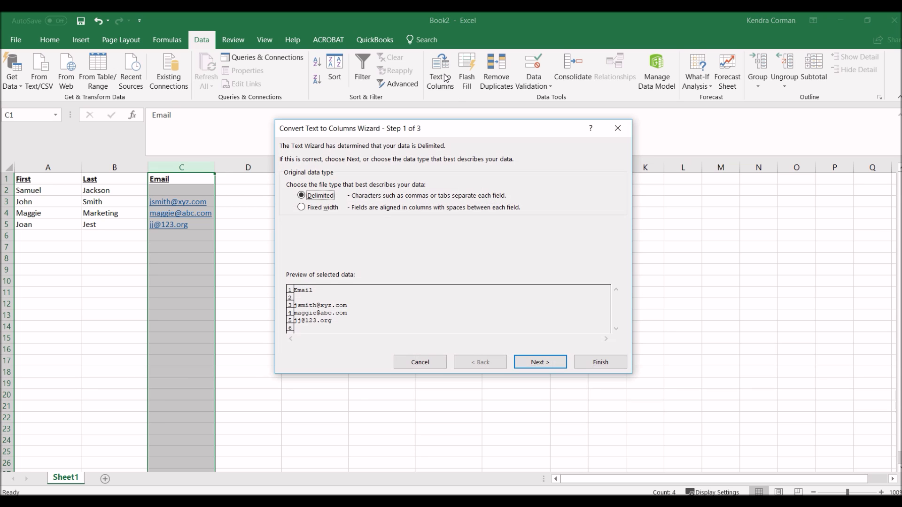
left_click(536, 360)
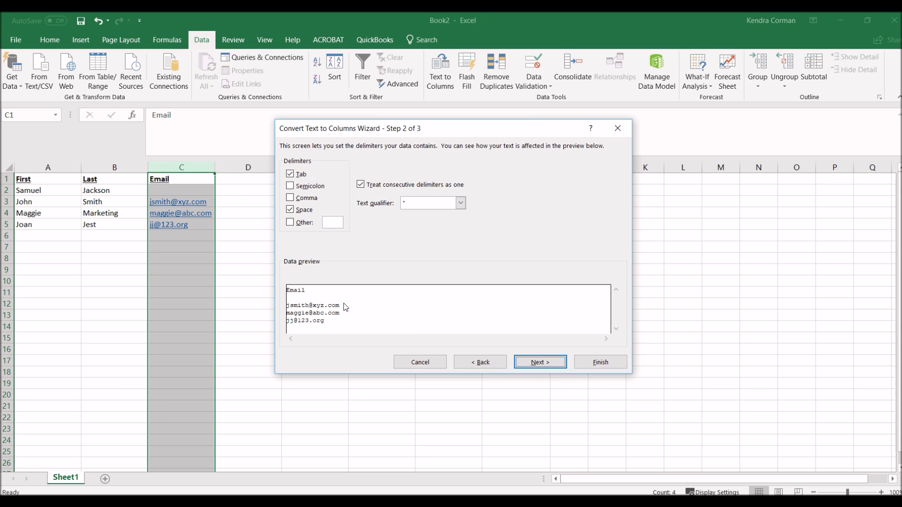
left_click(290, 222)
type("@")
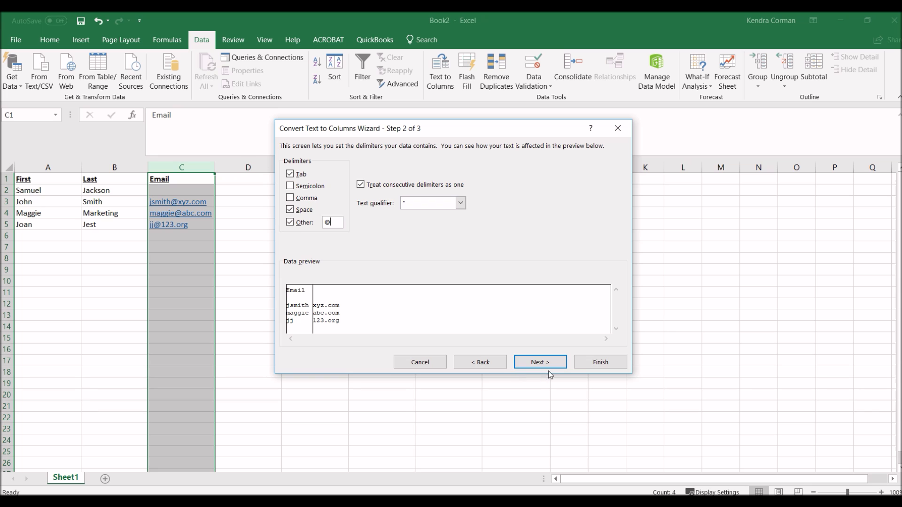
left_click(586, 366)
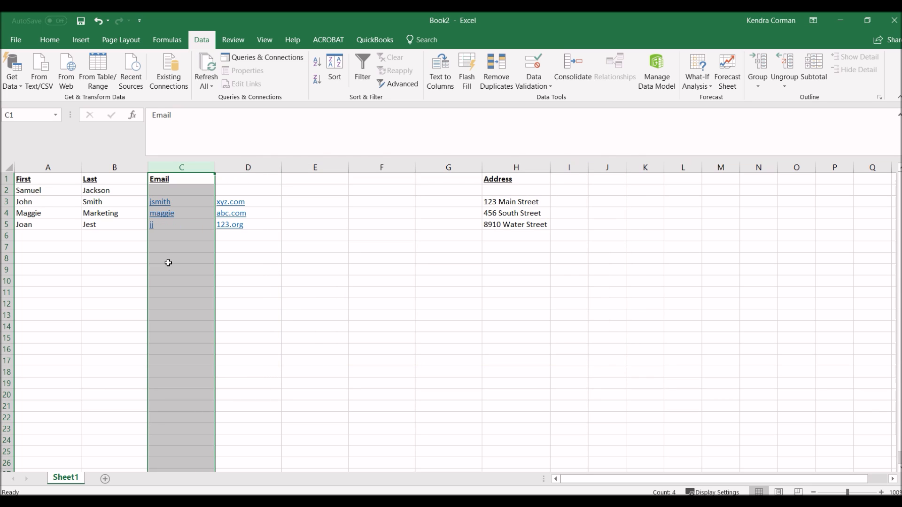
left_click(154, 261)
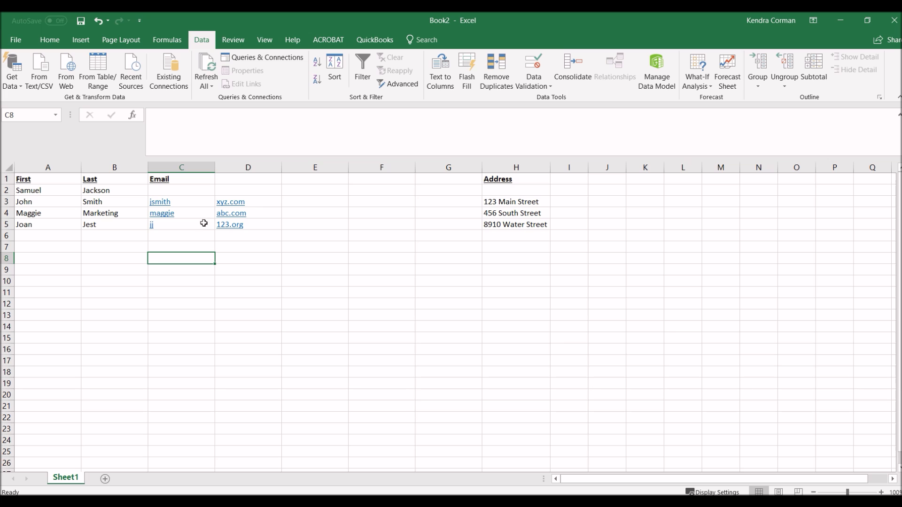
- Delete the empty columns E through G before the Address column
left_click(313, 169)
left_click_drag(313, 168, 431, 165)
right_click(431, 165)
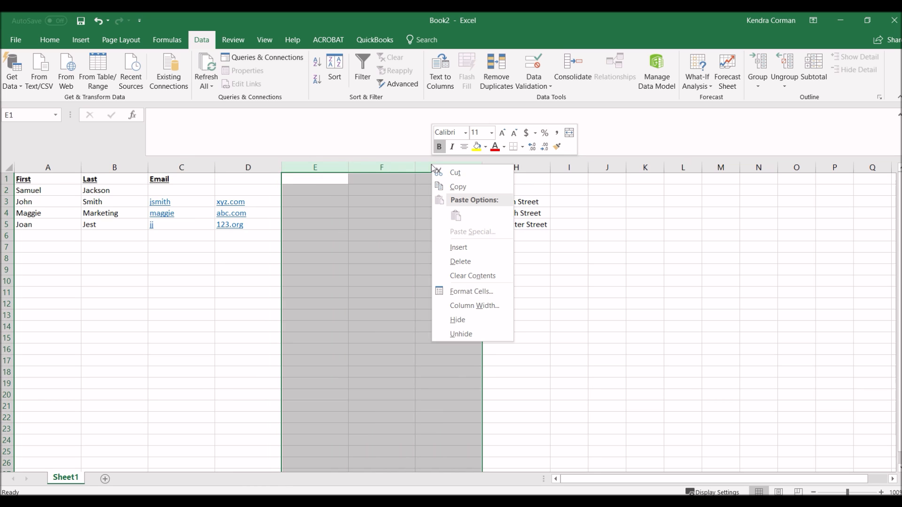
left_click(460, 264)
left_click(341, 338)
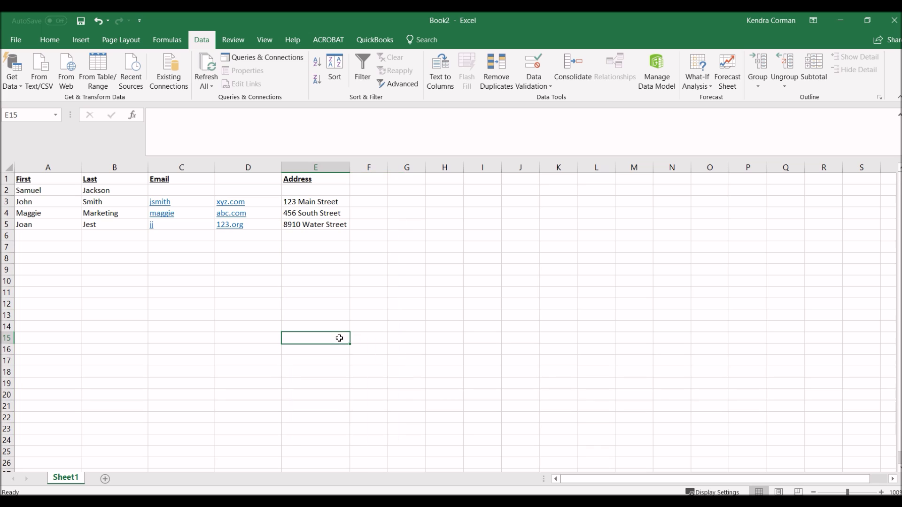
- Start a fixed-width Text to Columns split of the Address column, with column breaks at positions 12 and 6
left_click(315, 167)
left_click(437, 81)
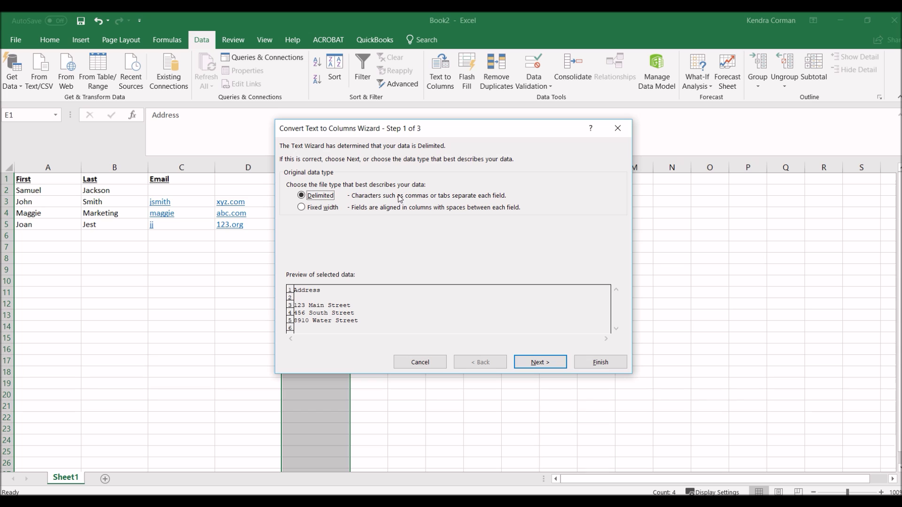
left_click(302, 207)
left_click(539, 361)
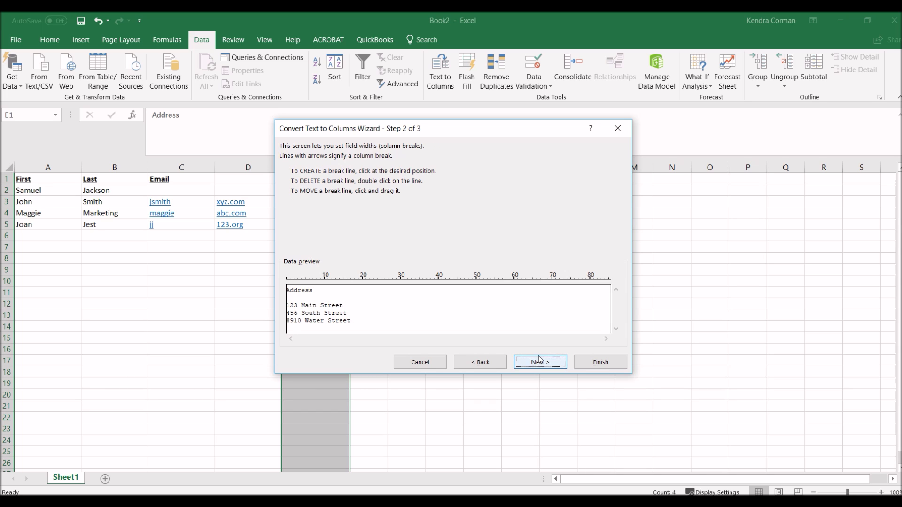
left_click(332, 307)
left_click(309, 314)
- Add extra column breaks beyond the address text in the data preview and remove them again
left_click(400, 321)
left_click(483, 314)
left_click(543, 316)
double_click(545, 316)
double_click(483, 314)
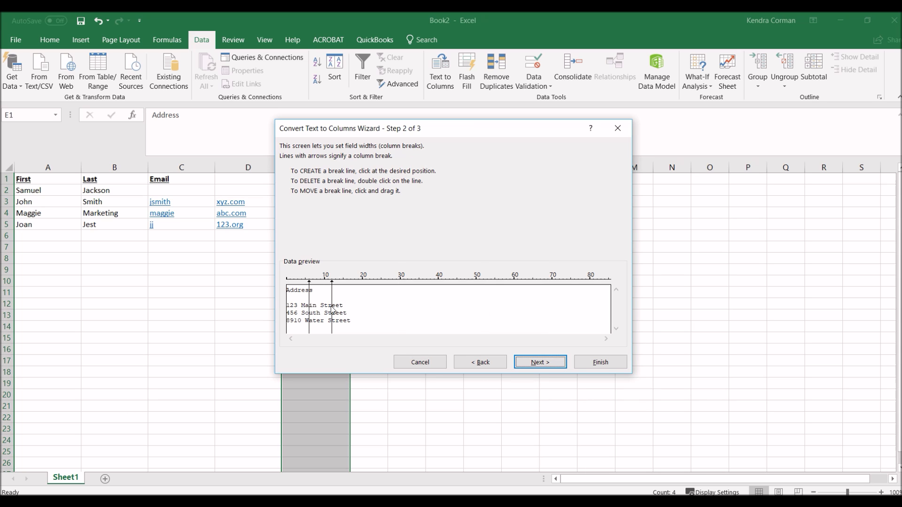
- Move the first column break to position 4, remove the second one, and finish the address split with destination $E$1
mouse_move(310, 317)
left_mouse_down()
mouse_move(332, 319)
mouse_move(302, 315)
left_mouse_up()
left_click(324, 320)
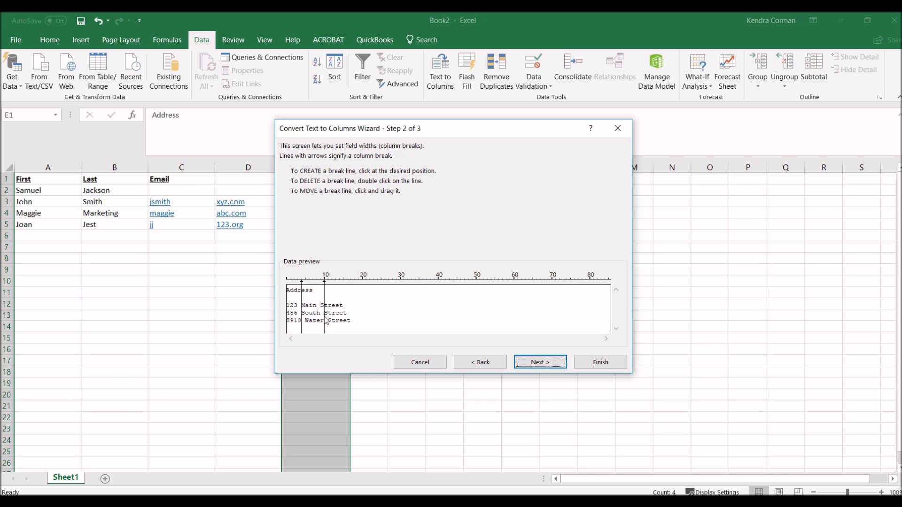
double_click(325, 318)
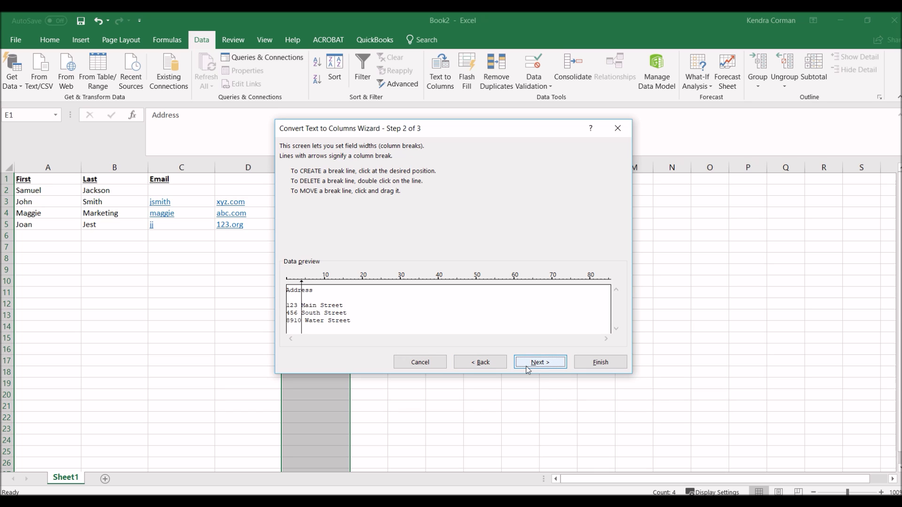
key("Return")
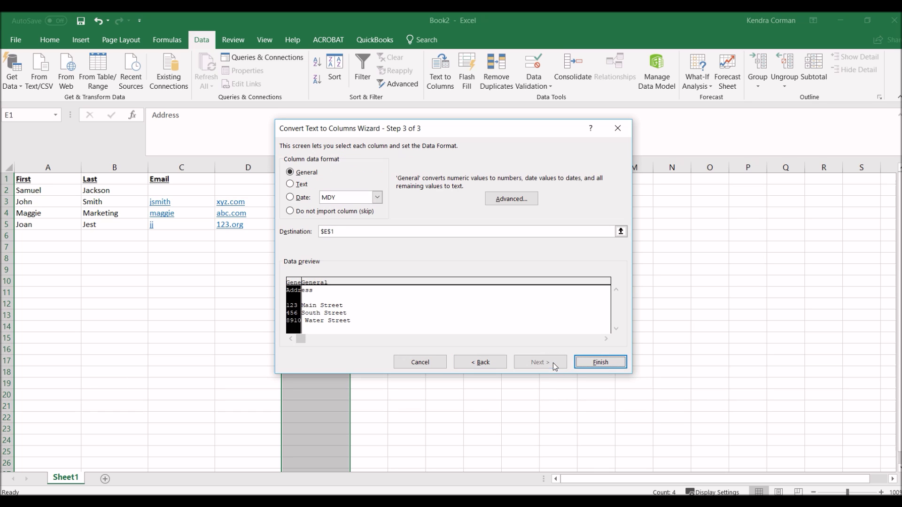
left_click(593, 363)
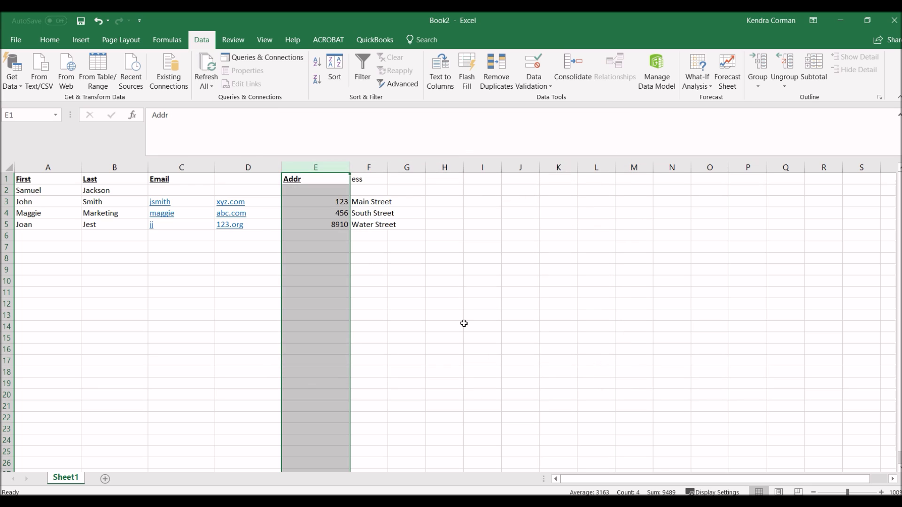
left_click(454, 316)
- Autofit the width of column F to the street names
left_click_drag(341, 199, 324, 225)
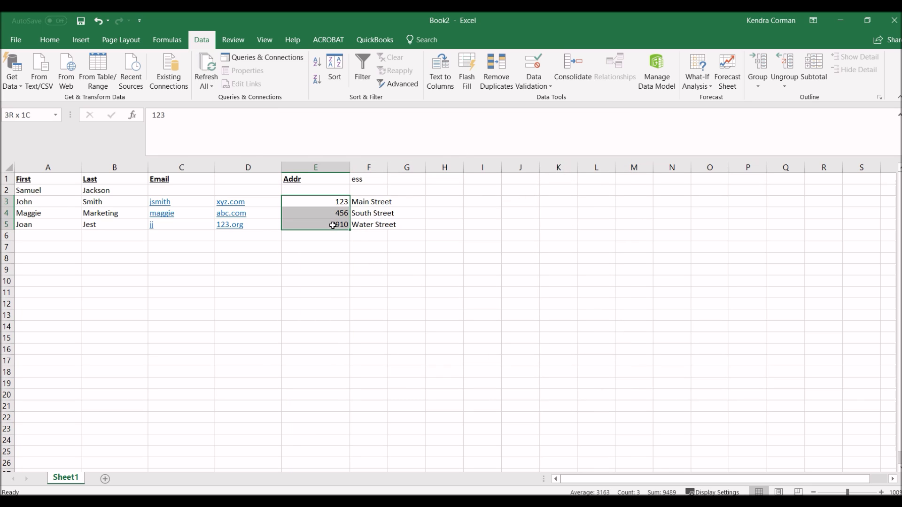
left_click_drag(379, 201, 378, 236)
double_click(387, 168)
left_click(374, 302)
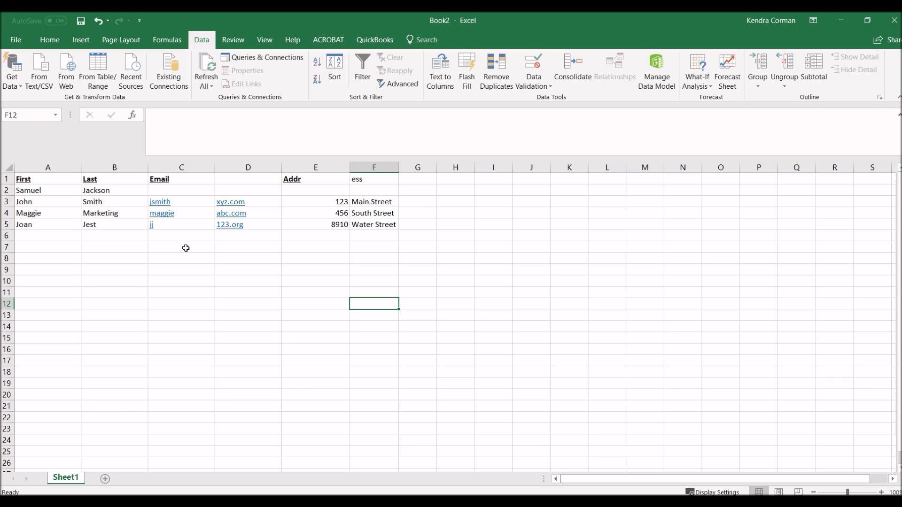
- Enter "souix falls, south dakota" in cell G3
left_click(432, 205)
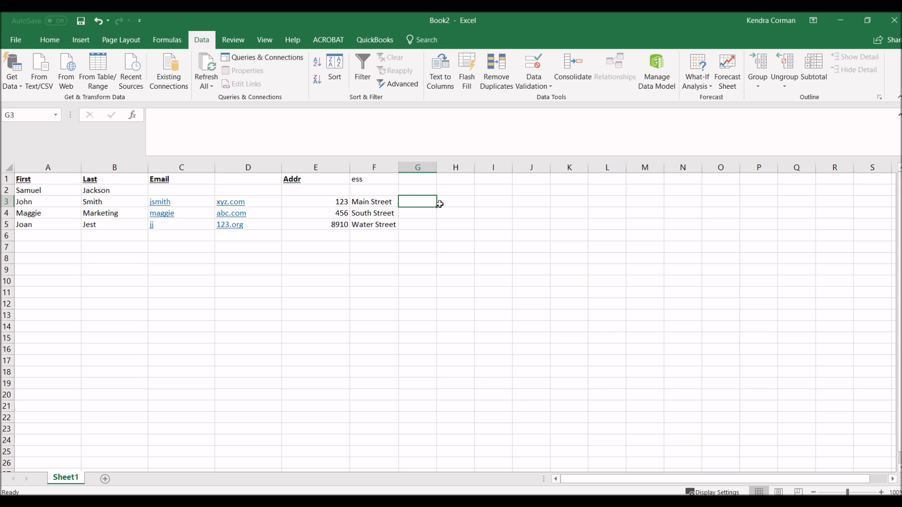
type("sou")
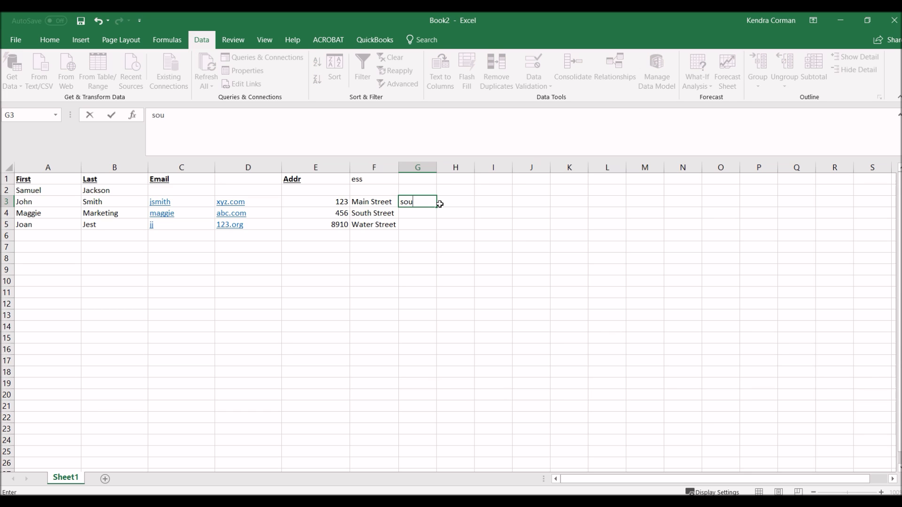
key("BackSpace")
key("BackSpace")
type("ouix falls, south")
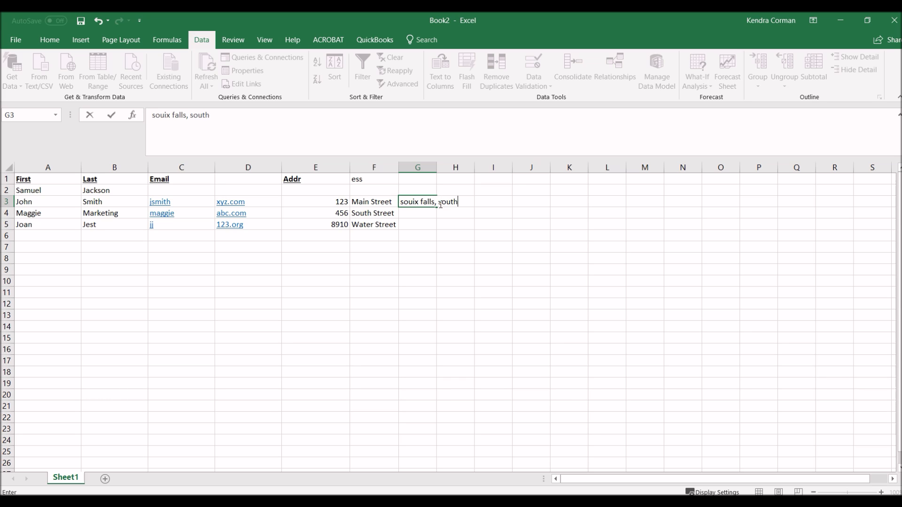
type(" dakota")
left_click(406, 238)
- Split column G with Text to Columns as delimited data, using only the Tab and Comma delimiters
left_click(417, 167)
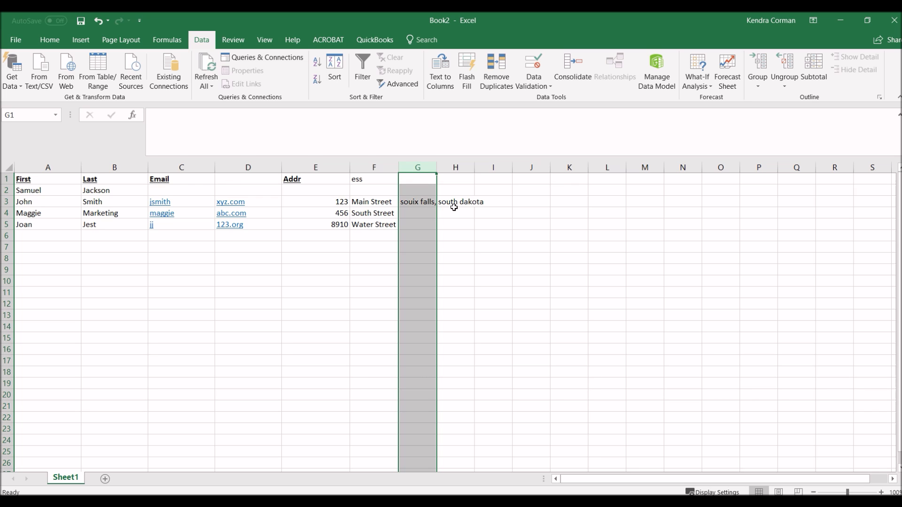
left_click(445, 68)
left_click(324, 197)
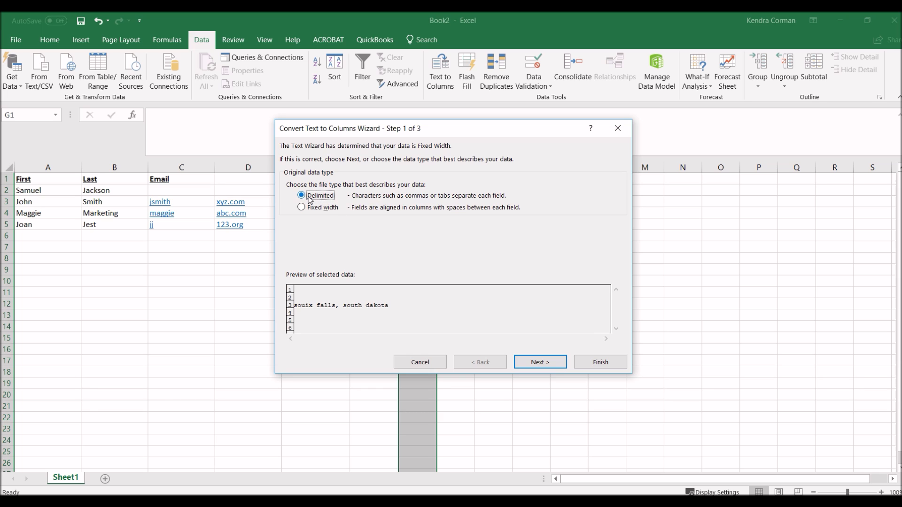
left_click(539, 362)
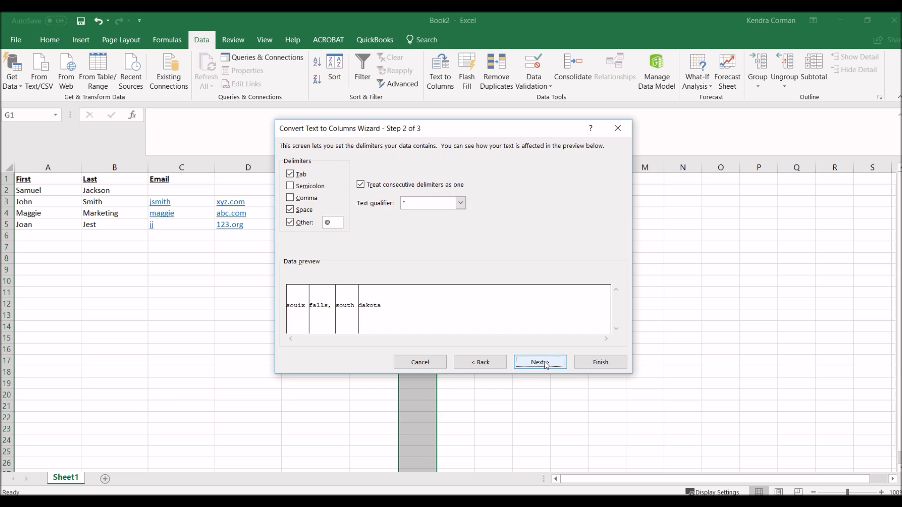
left_click(290, 222)
left_click(290, 210)
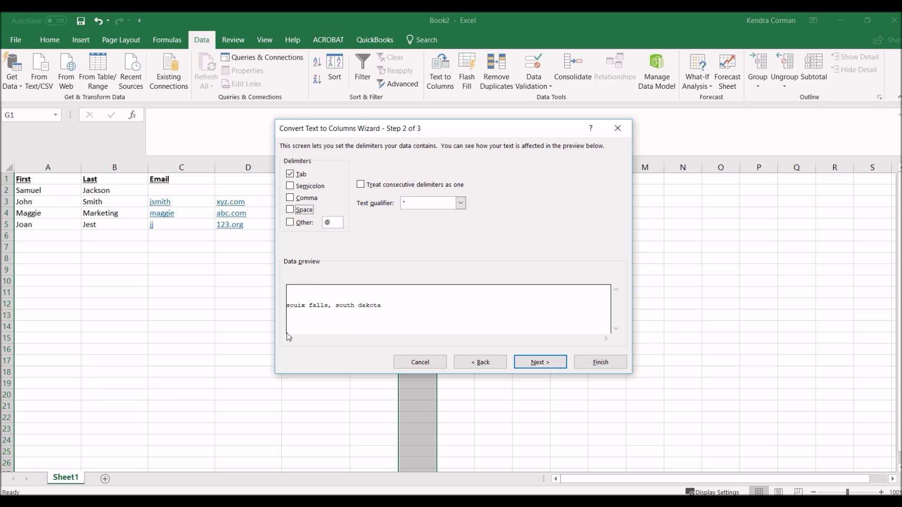
left_click(290, 199)
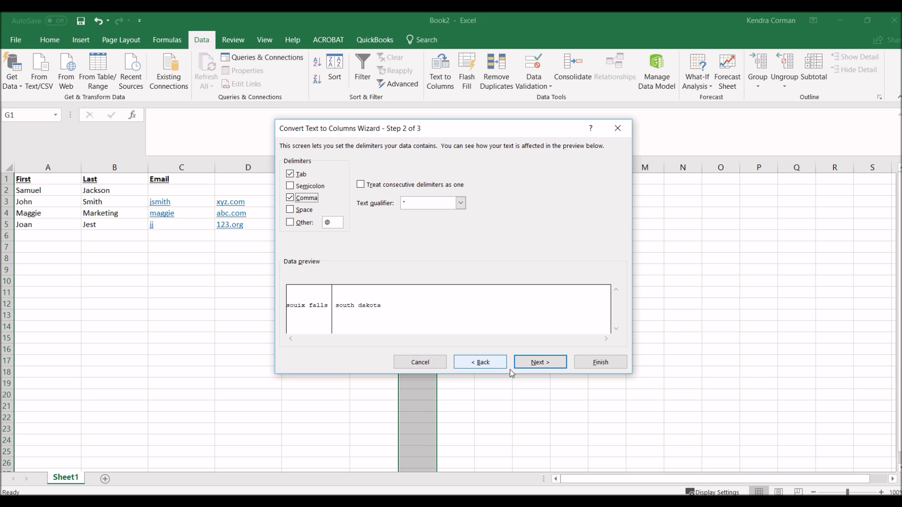
left_click(594, 363)
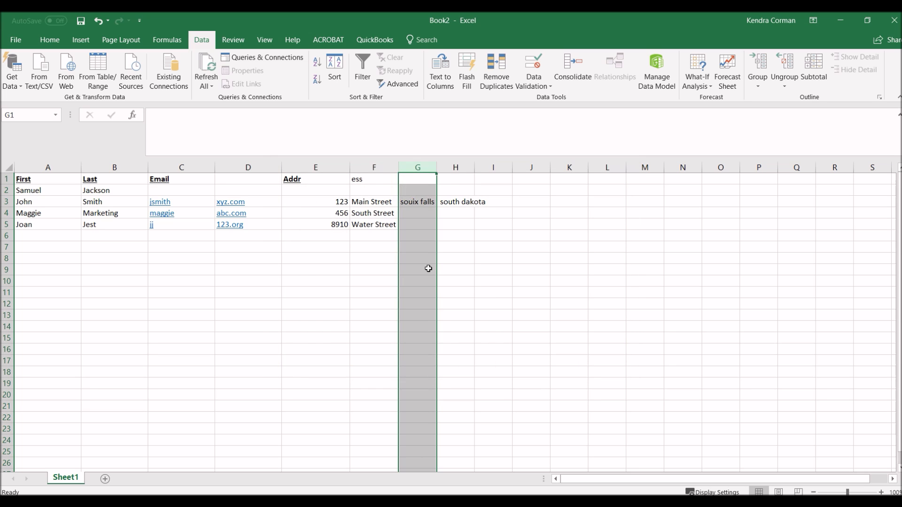
left_click(427, 268)
- Add the headers City in G1 and State in H1
left_click(422, 179)
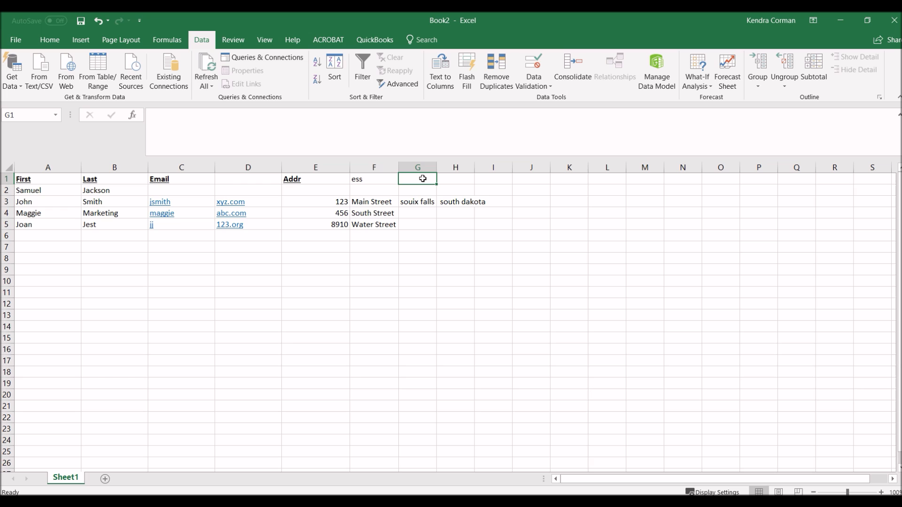
type("City")
key("Tab")
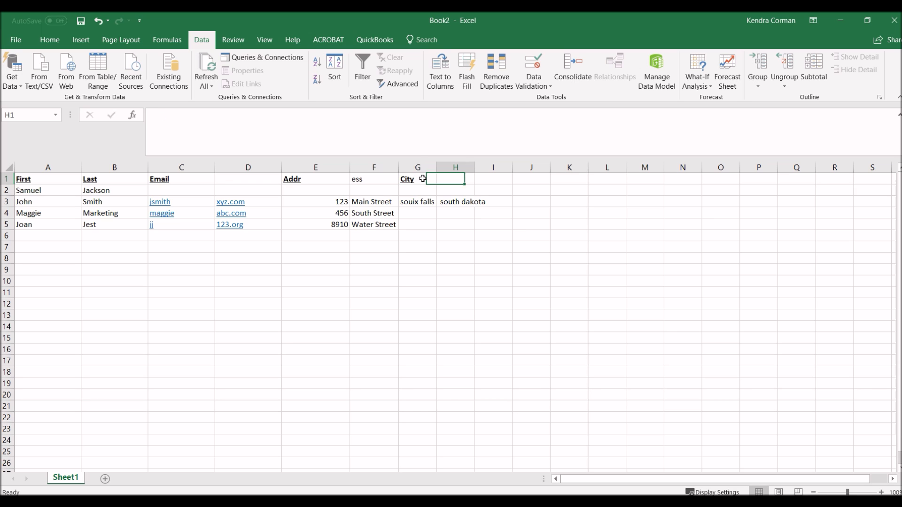
type("State")
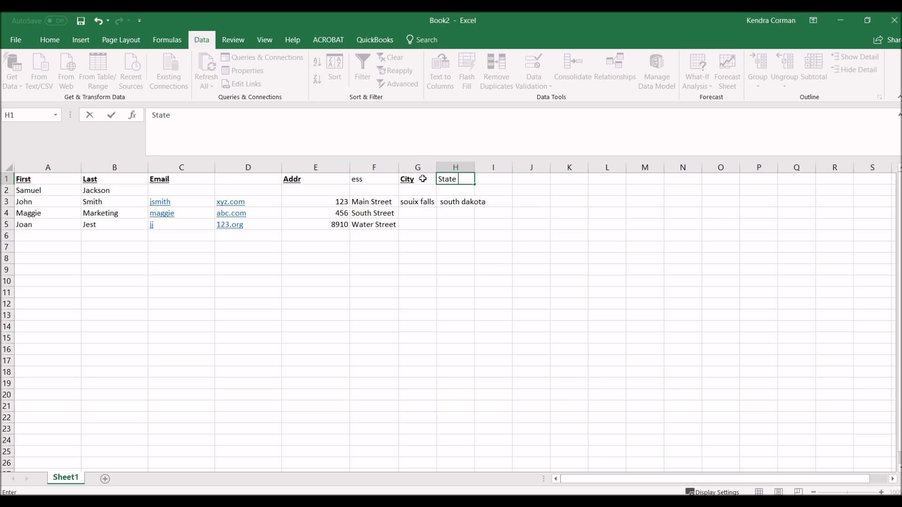
key("Return")
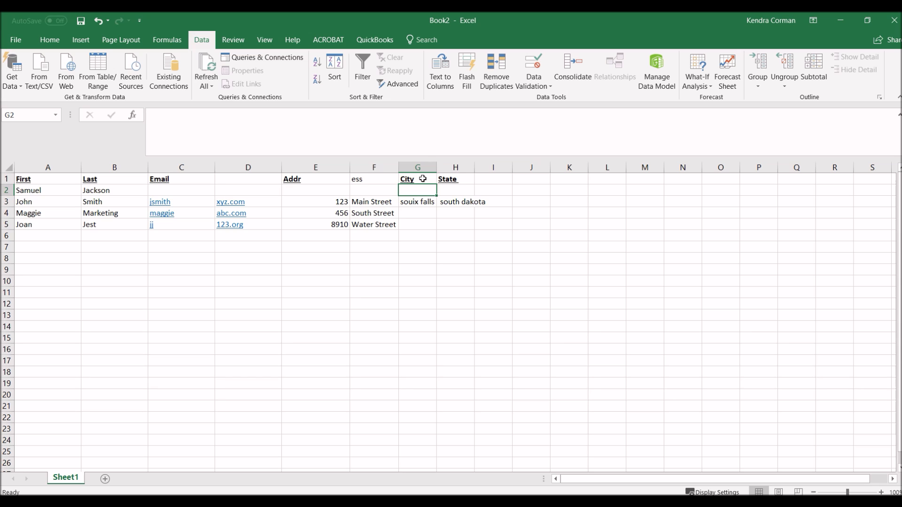